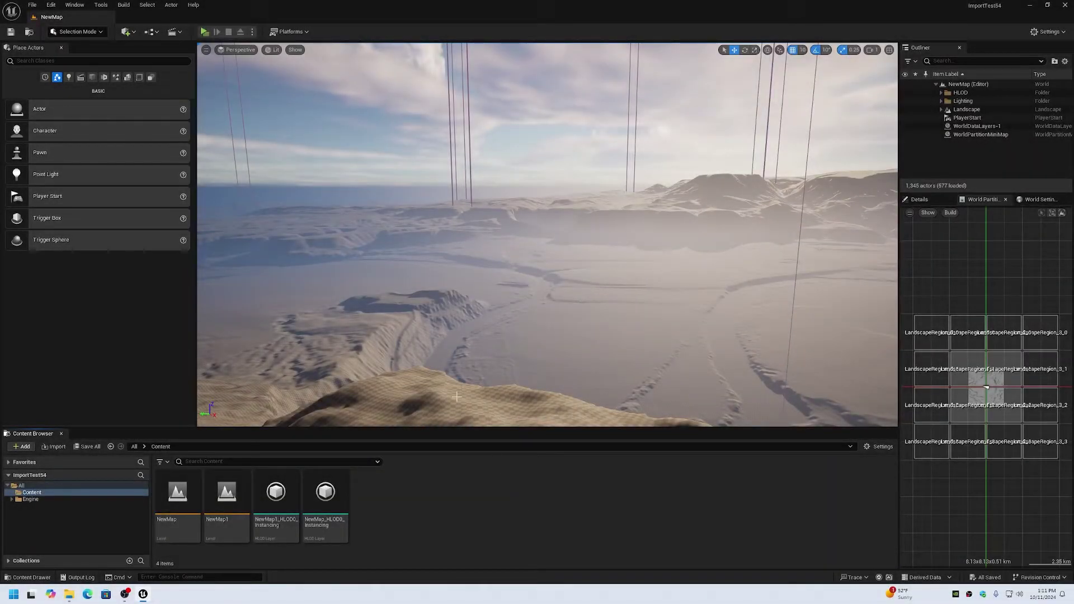
Check the editor version under Help > About Unreal Editor
left_click(193, 5)
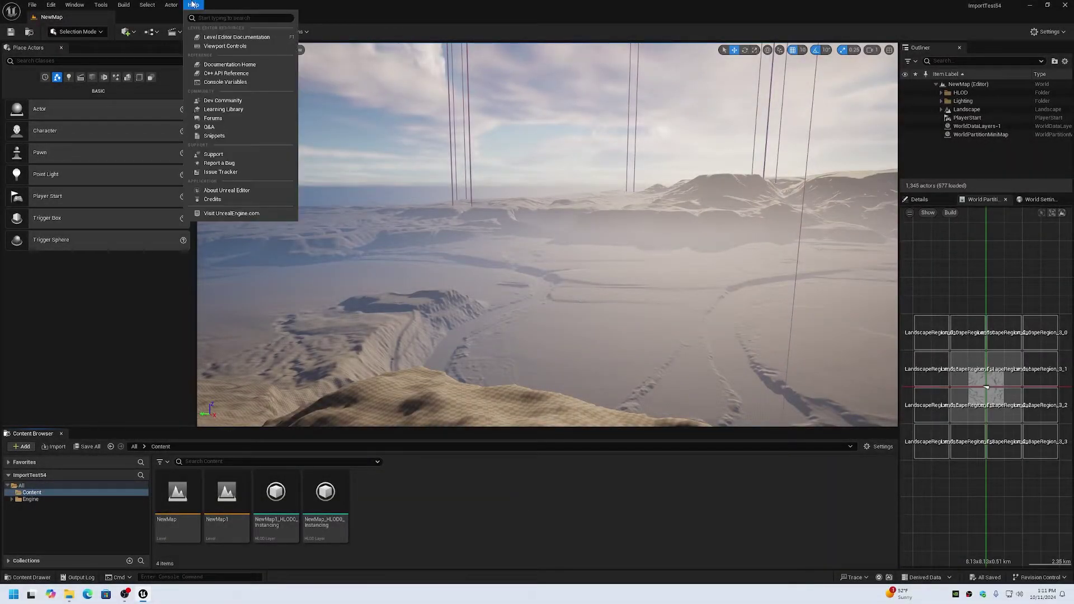
left_click(227, 190)
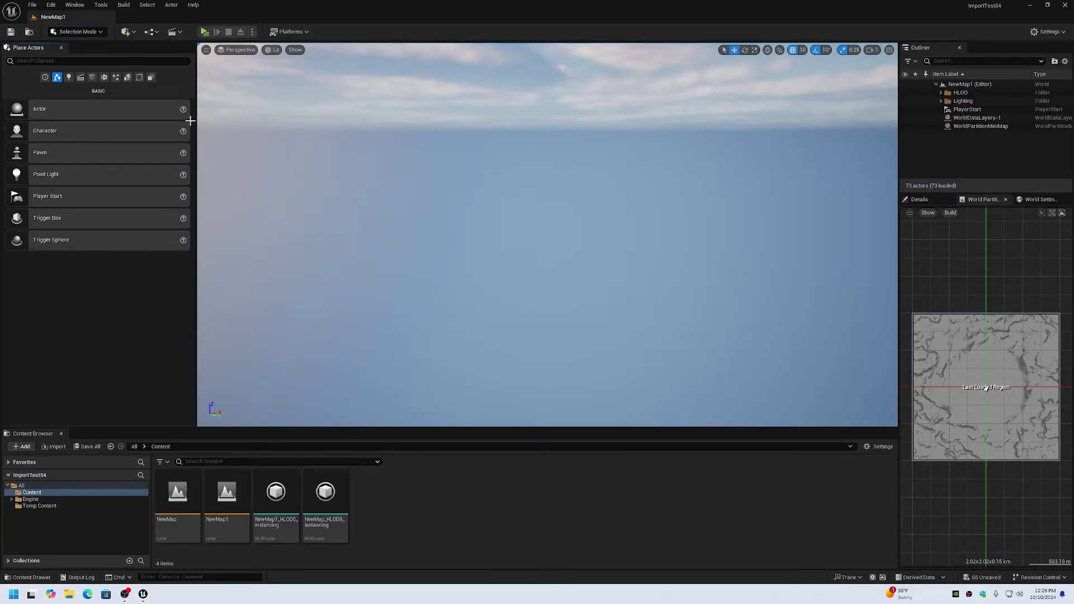
Switch to Landscape mode and load 8129TestHeightmap.png as the import heightmap
left_click(101, 31)
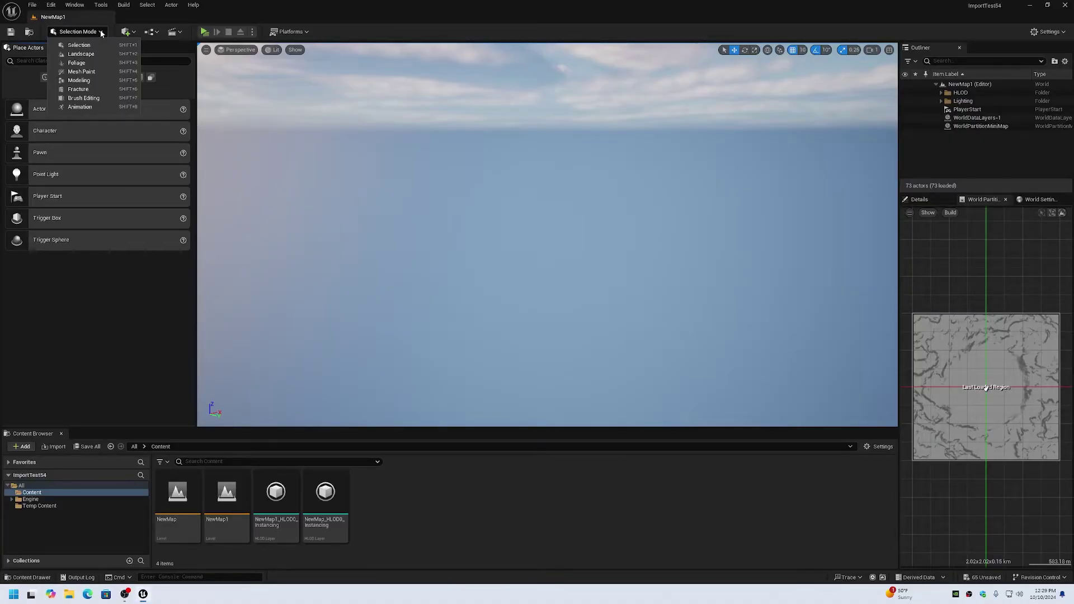
left_click(80, 54)
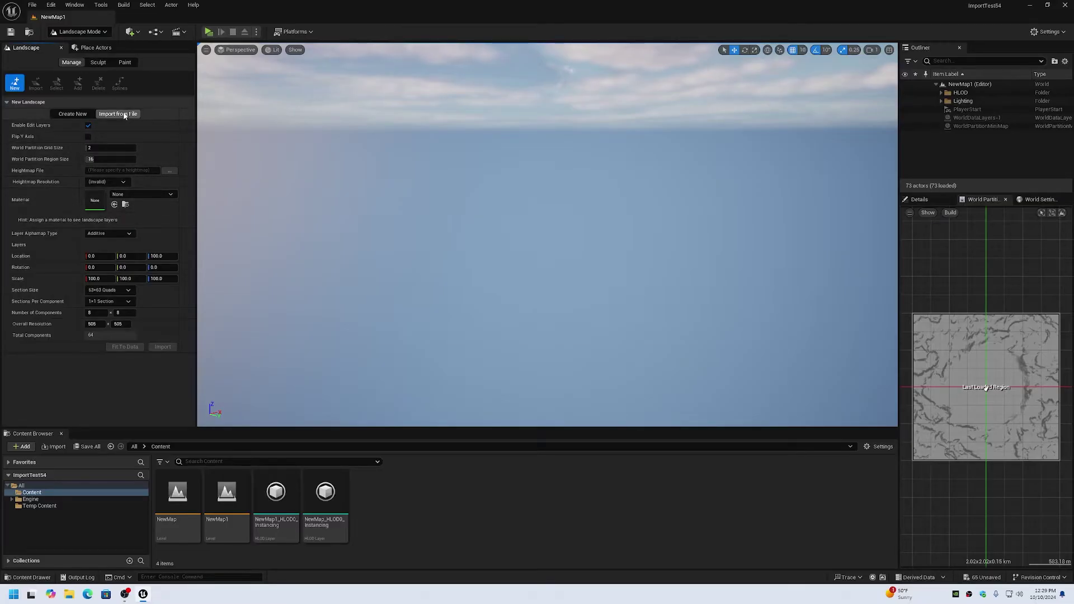
left_click(168, 170)
double_click(284, 78)
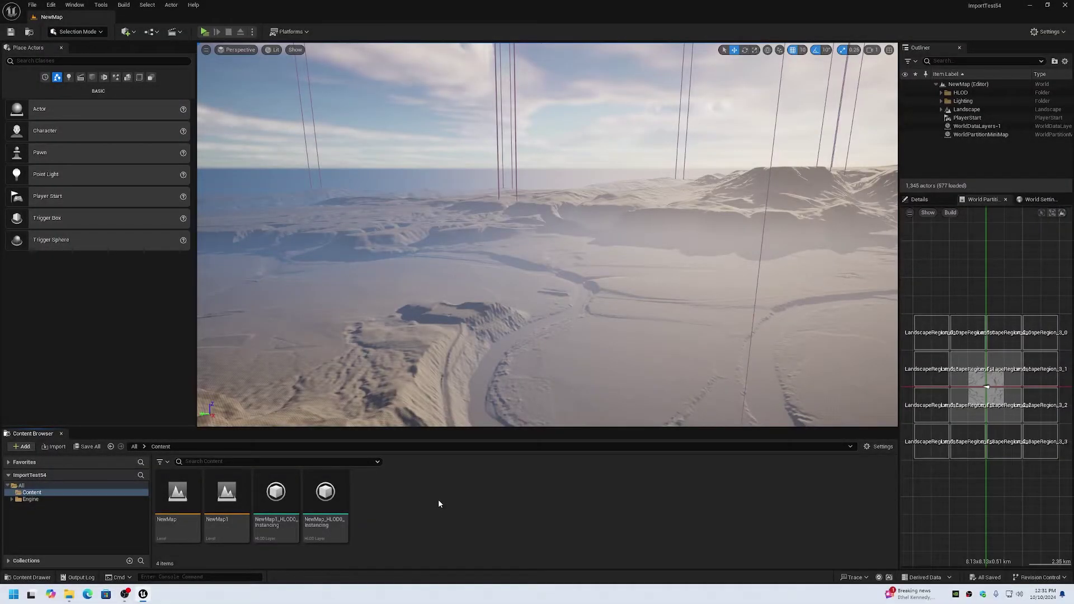
left_click(290, 31)
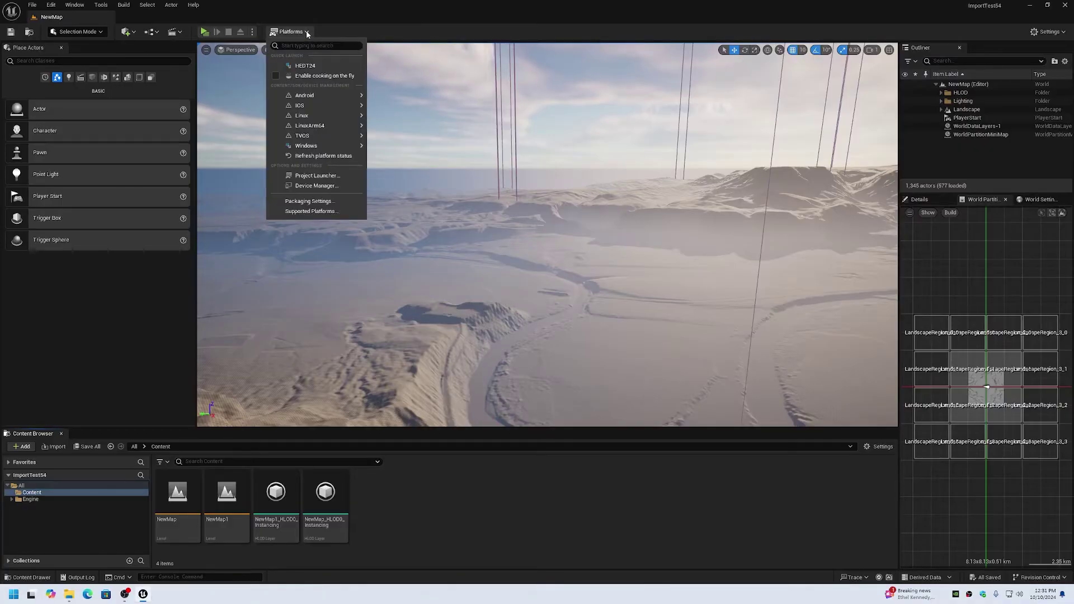
mouse_move(308, 147)
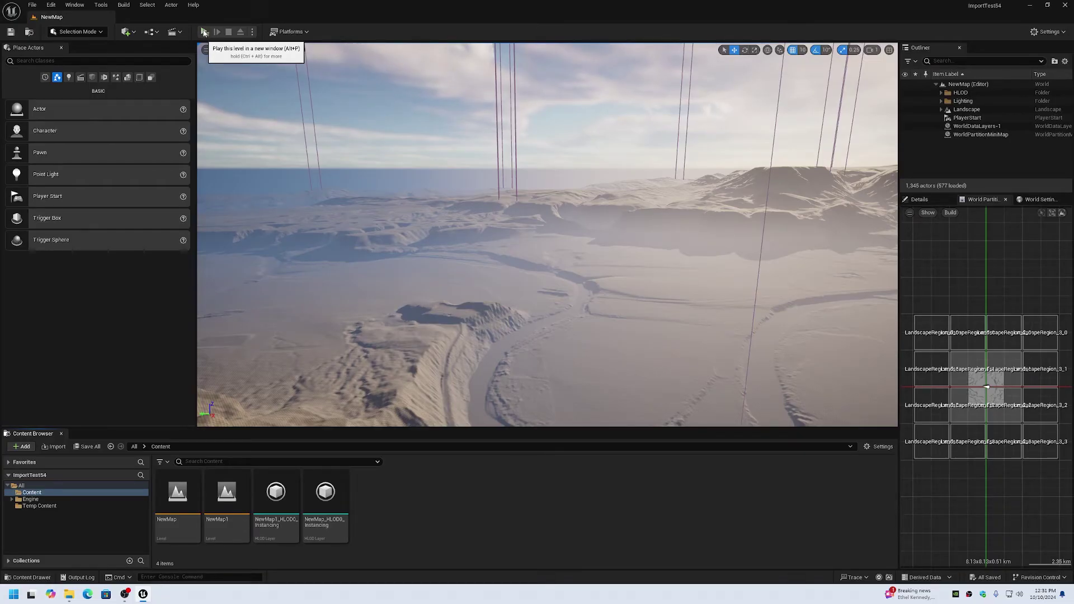
Play the level in a standalone New Editor Window preview
left_click(205, 33)
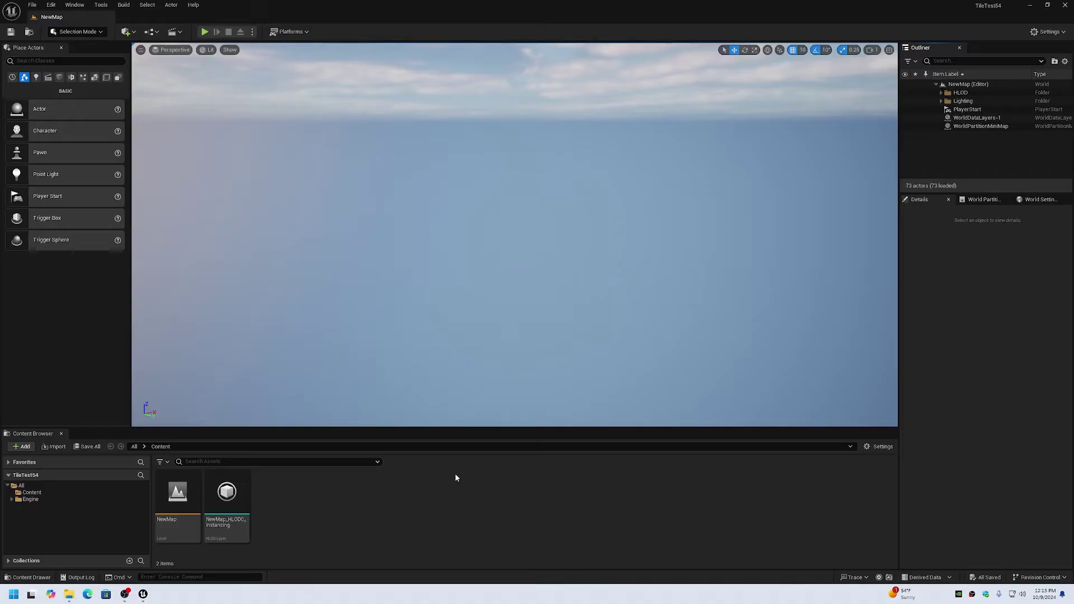
Switch to Landscape mode with the Import from File option
left_click(100, 34)
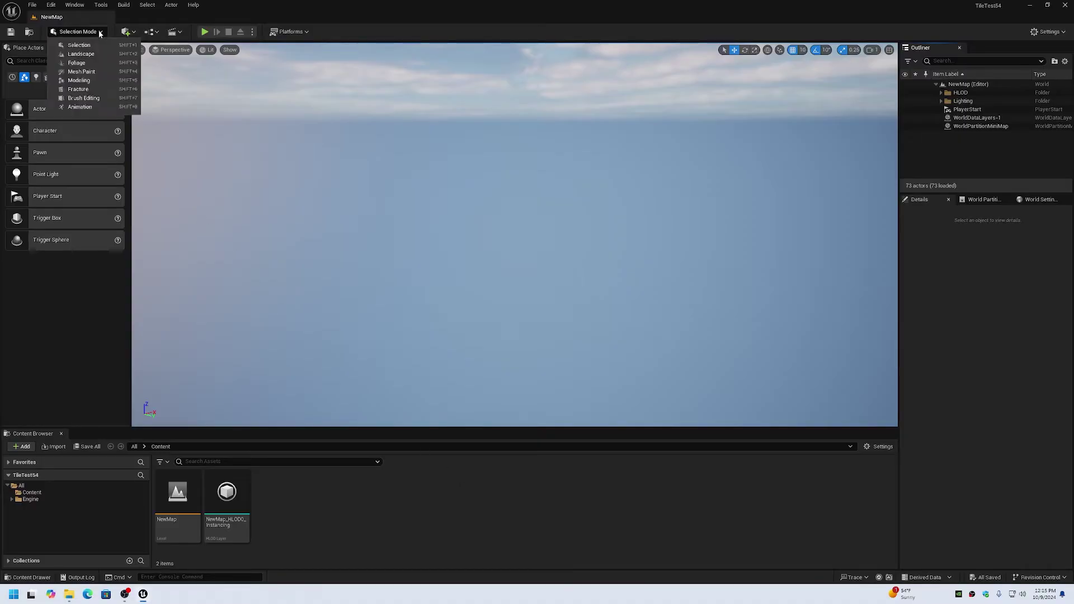
left_click(90, 52)
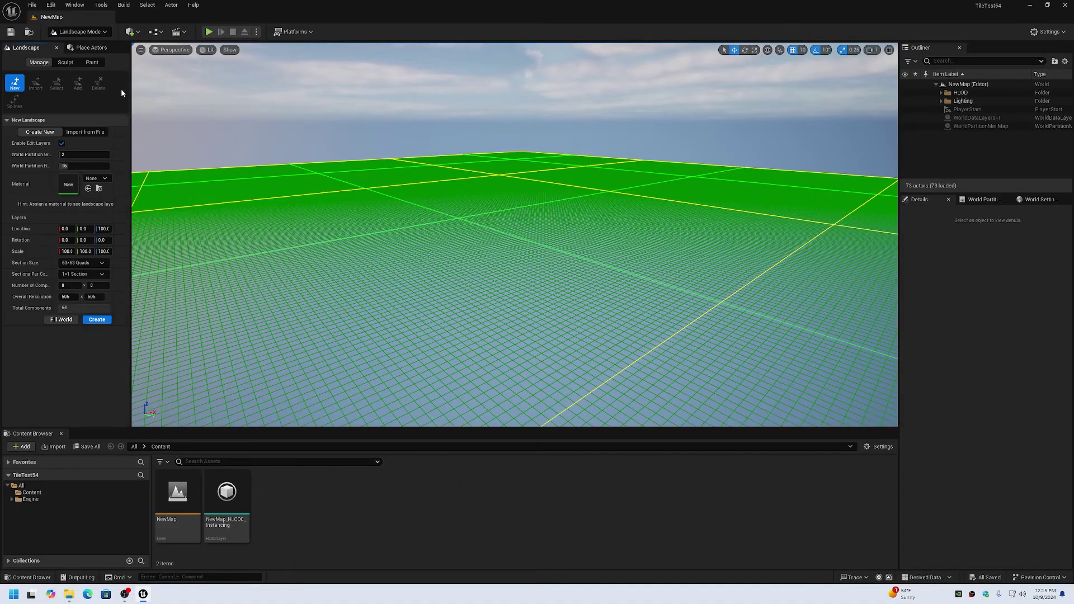
left_click(85, 133)
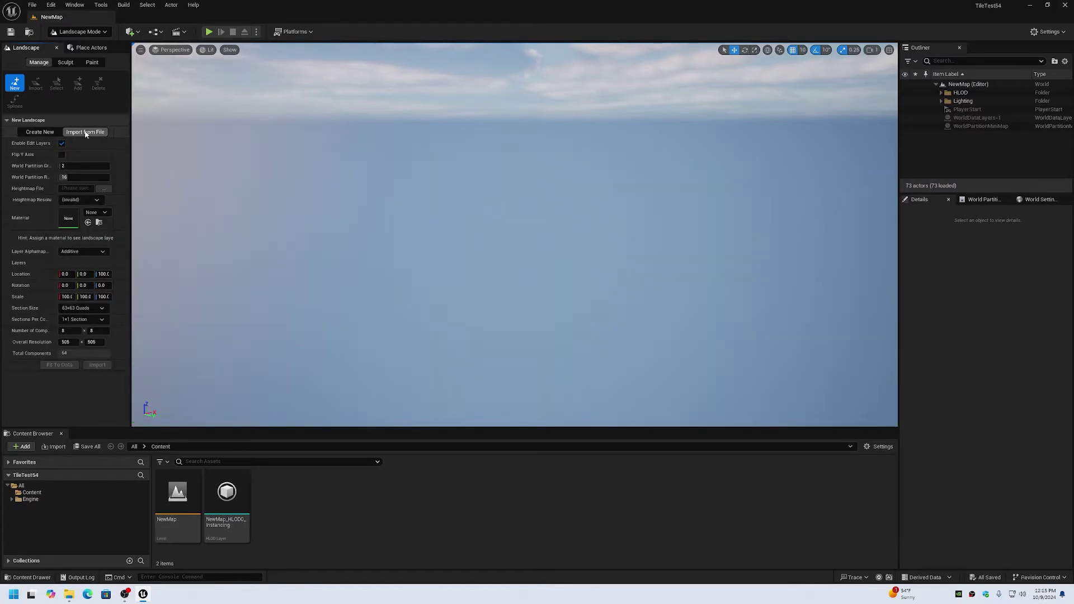
Choose Tile8065_X0_Y0.png from Data (D:) as the heightmap, which reports 'No files found'
left_click(104, 189)
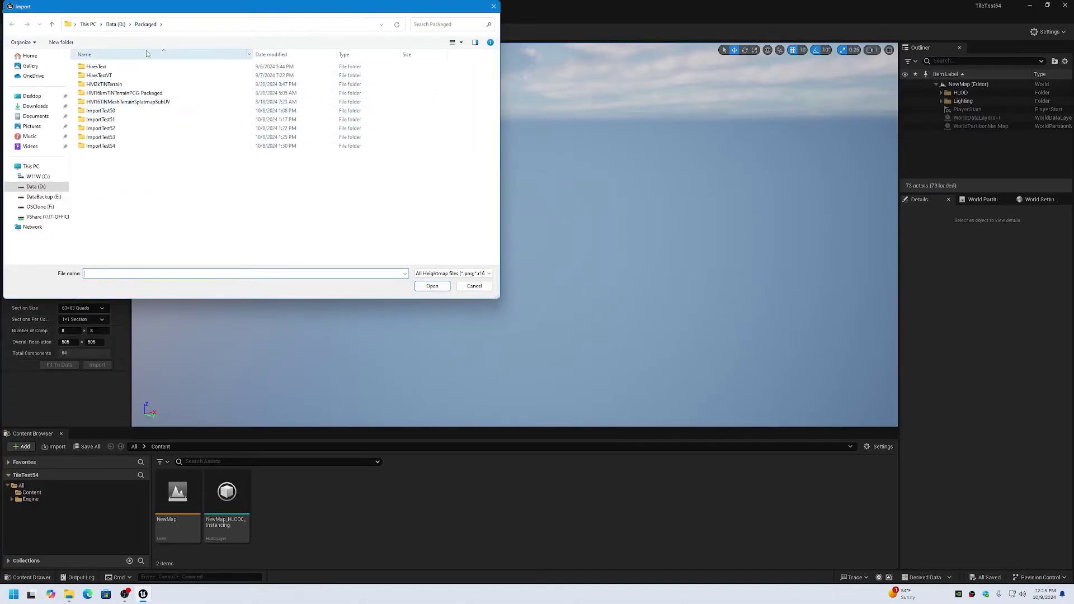
left_click(115, 24)
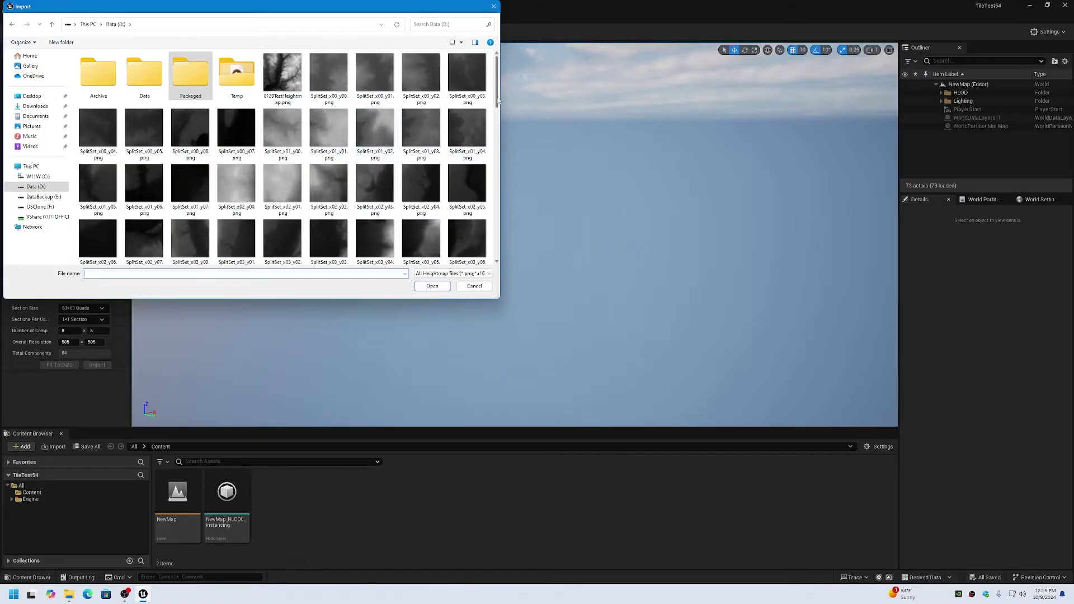
left_click_drag(498, 99, 492, 191)
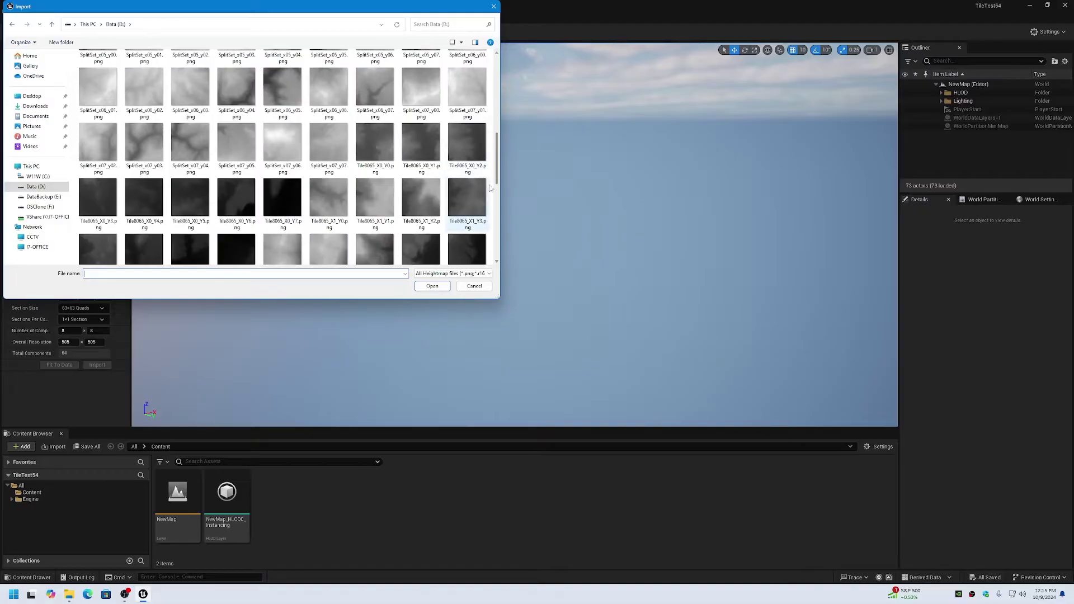
left_click(370, 139)
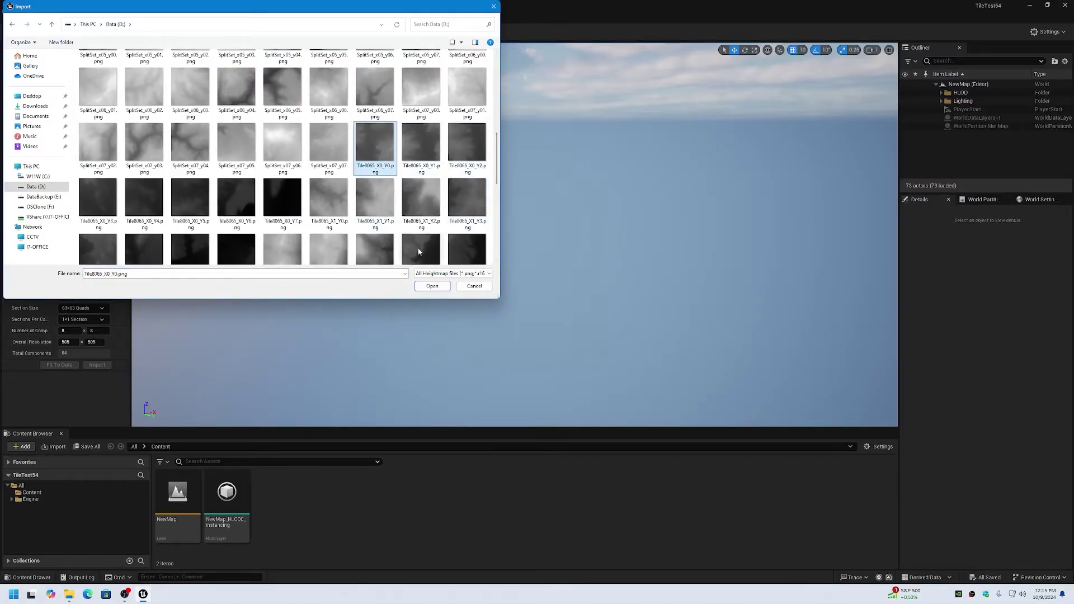
left_click(432, 287)
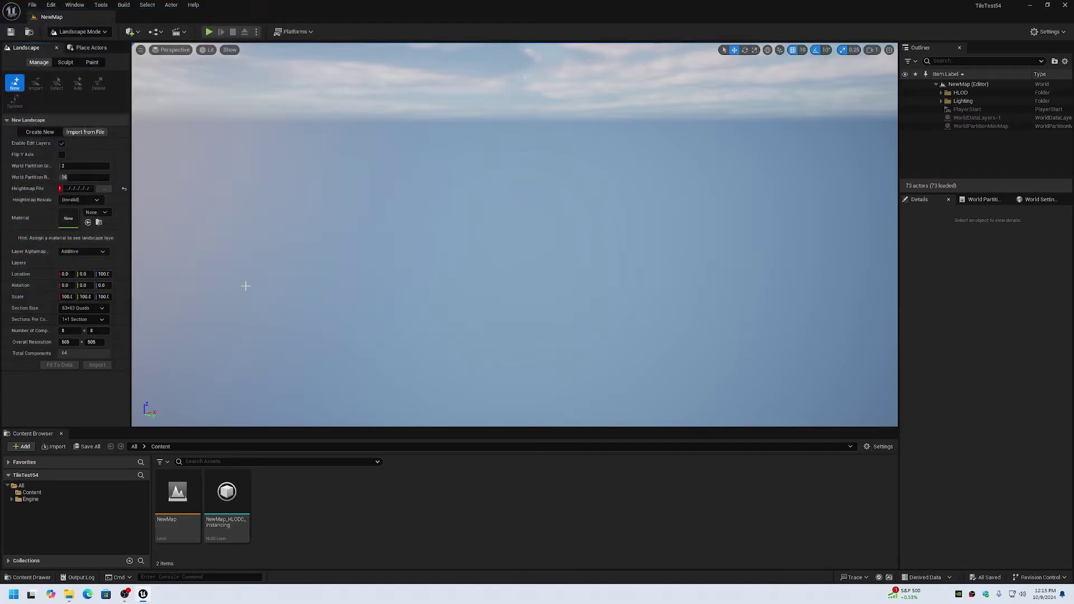
mouse_move(60, 191)
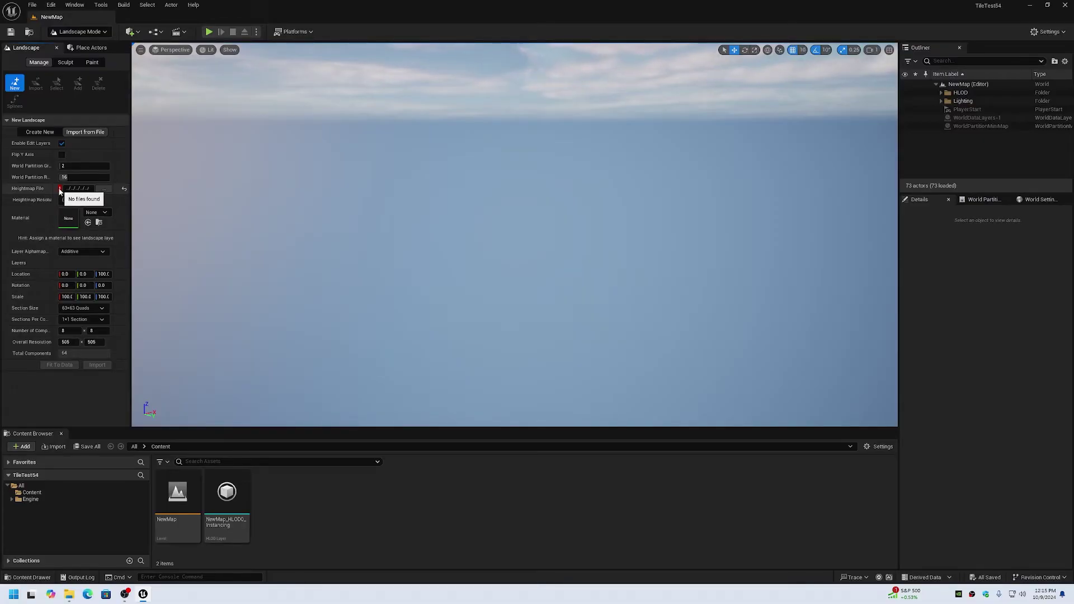
Pick SplitSet_x00_y00.png as the heightmap and accept using the whole tiled image set
left_click(104, 188)
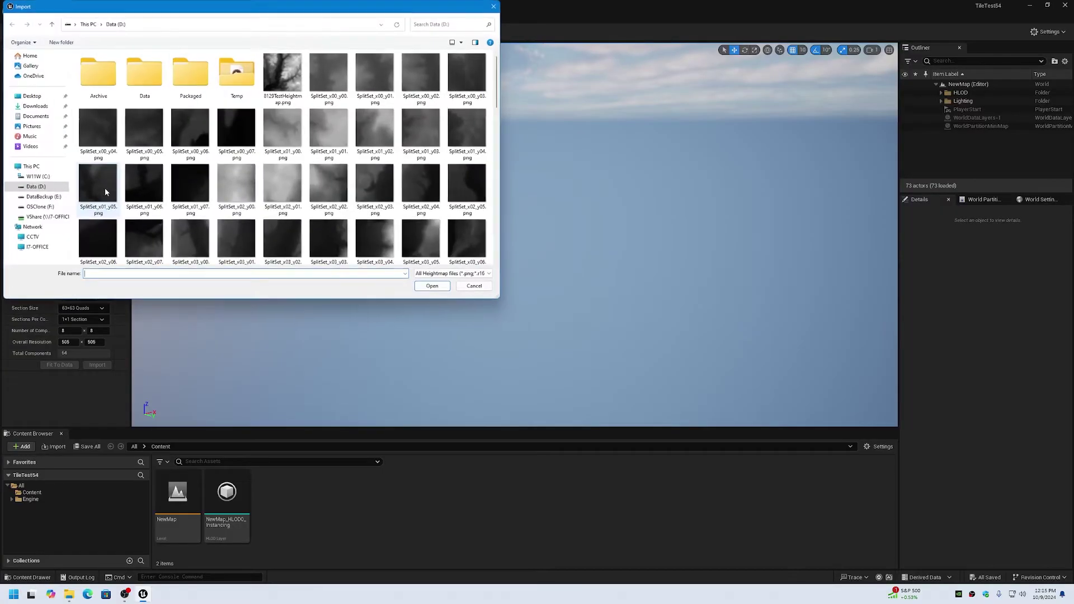
left_click(327, 74)
left_click(432, 286)
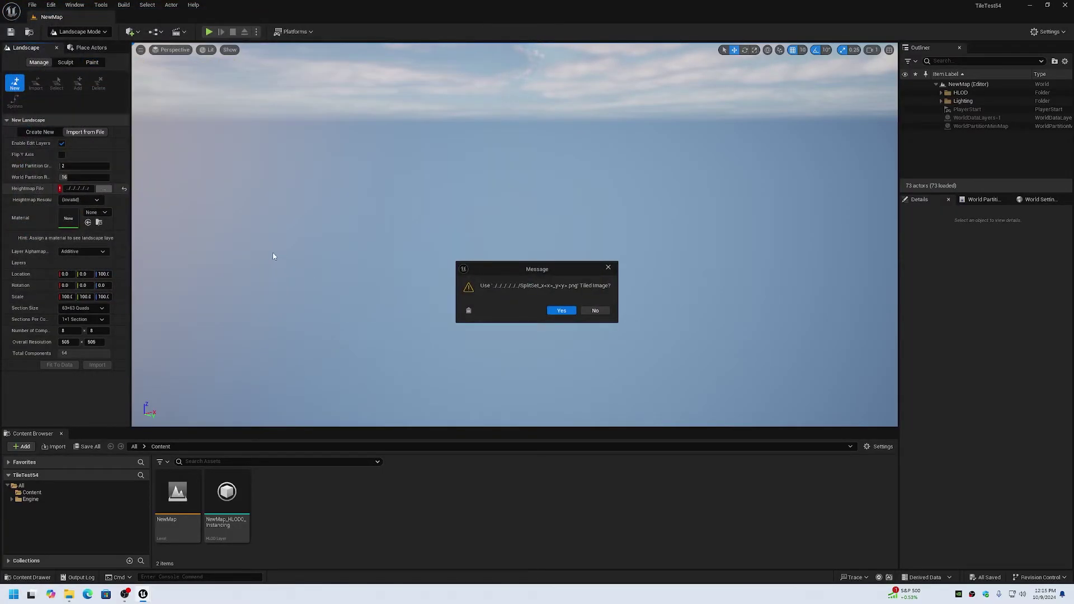
left_click(561, 311)
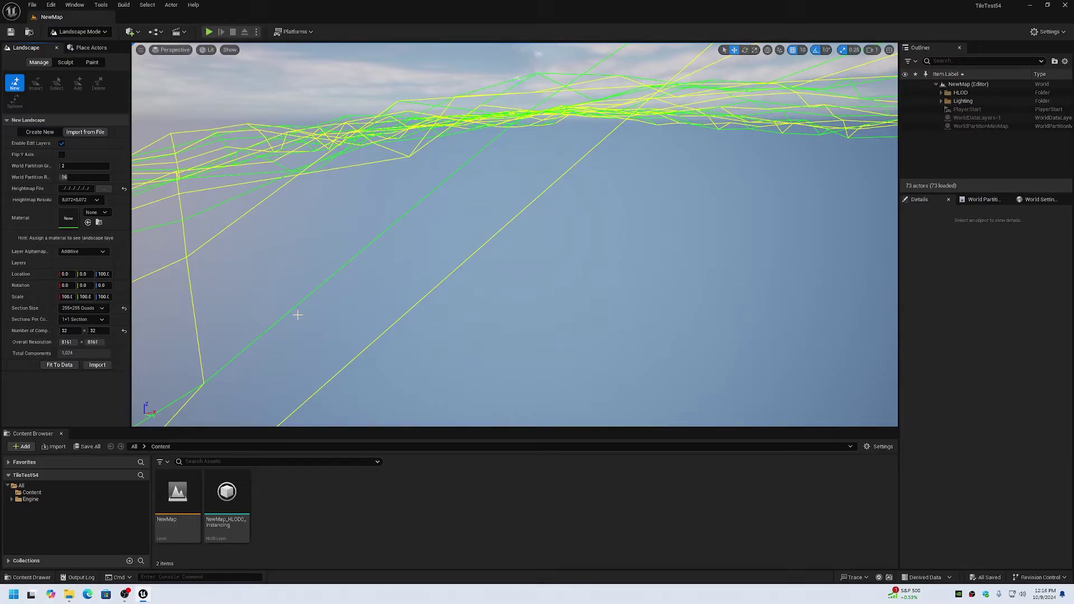
Launch Calculator, enter 1009, then clear the entry
left_click(13, 595)
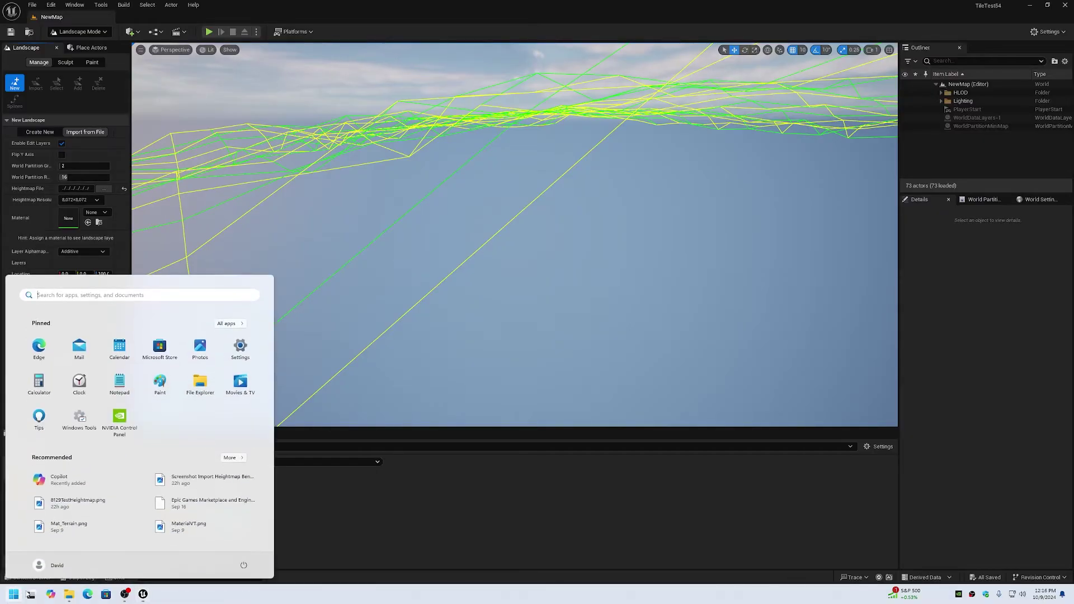
left_click(39, 382)
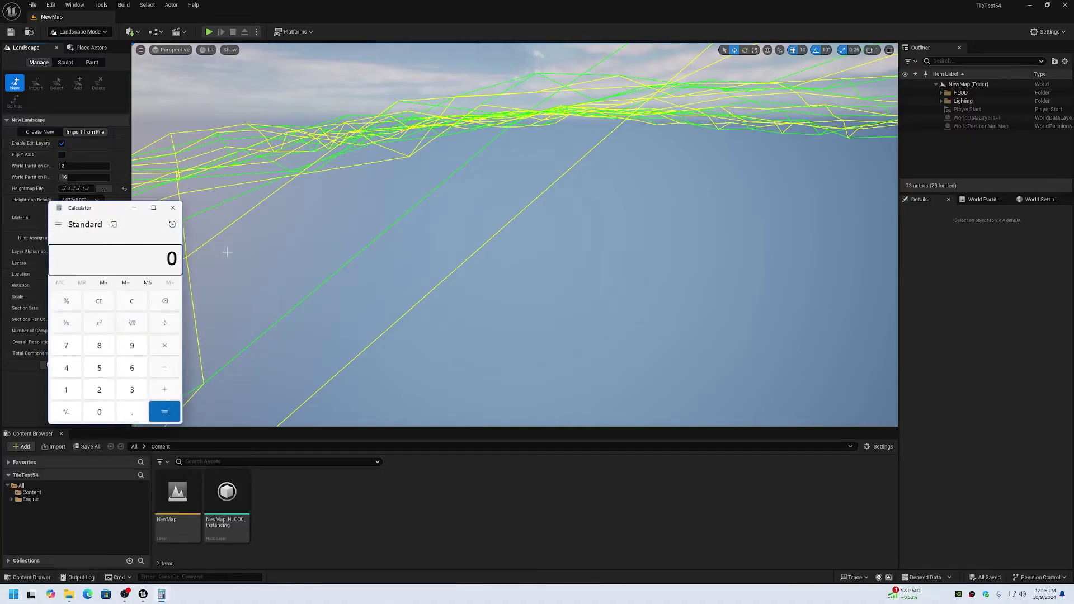
left_click(66, 390)
left_click(99, 412)
left_click(100, 413)
left_click(133, 346)
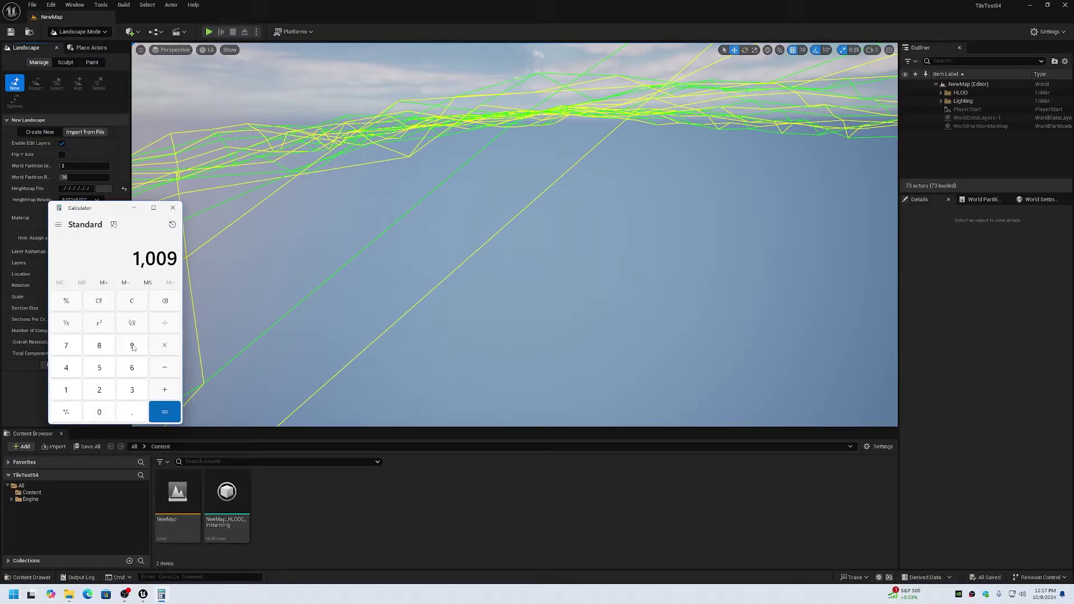
left_click(133, 302)
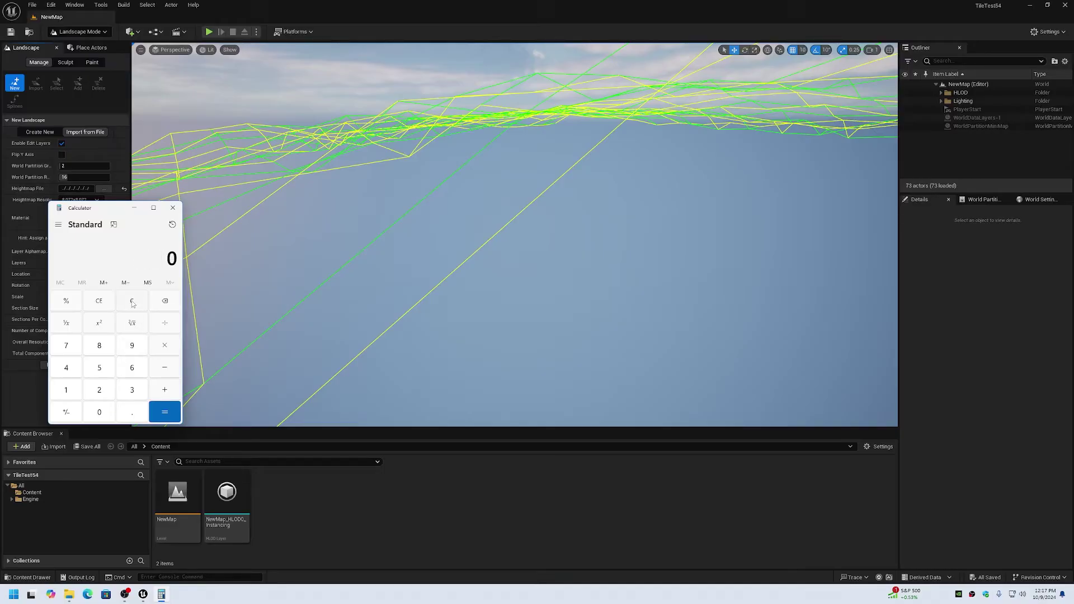
Calculate 8 × 1009 = 8,072, then subtract 7 to get 8,065
left_click(114, 348)
left_click(165, 346)
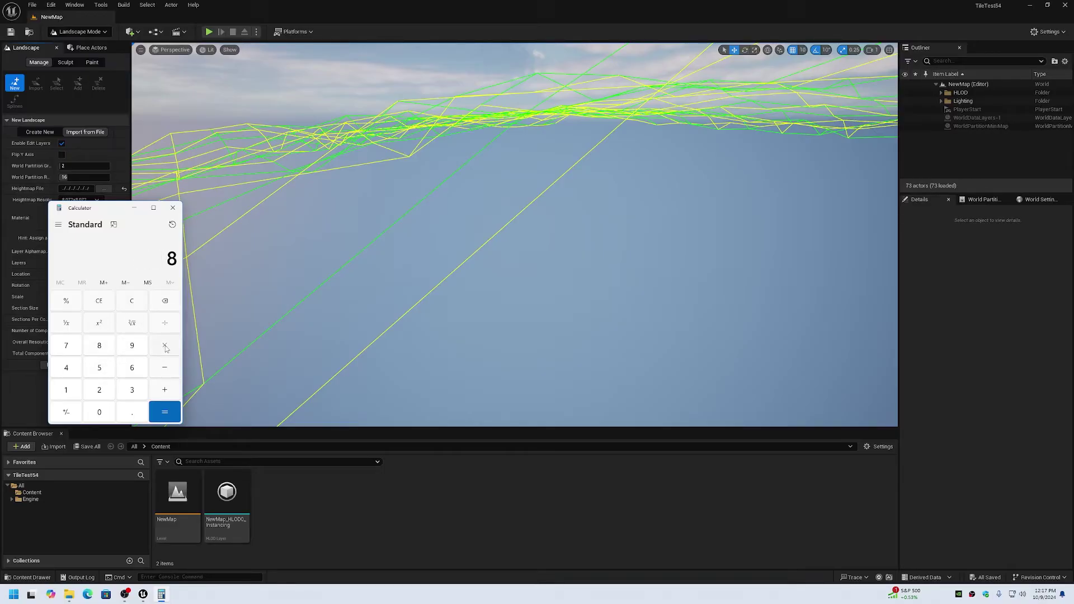
left_click(66, 390)
left_click(100, 413)
left_click(101, 413)
left_click(135, 346)
left_click(163, 412)
left_click(167, 369)
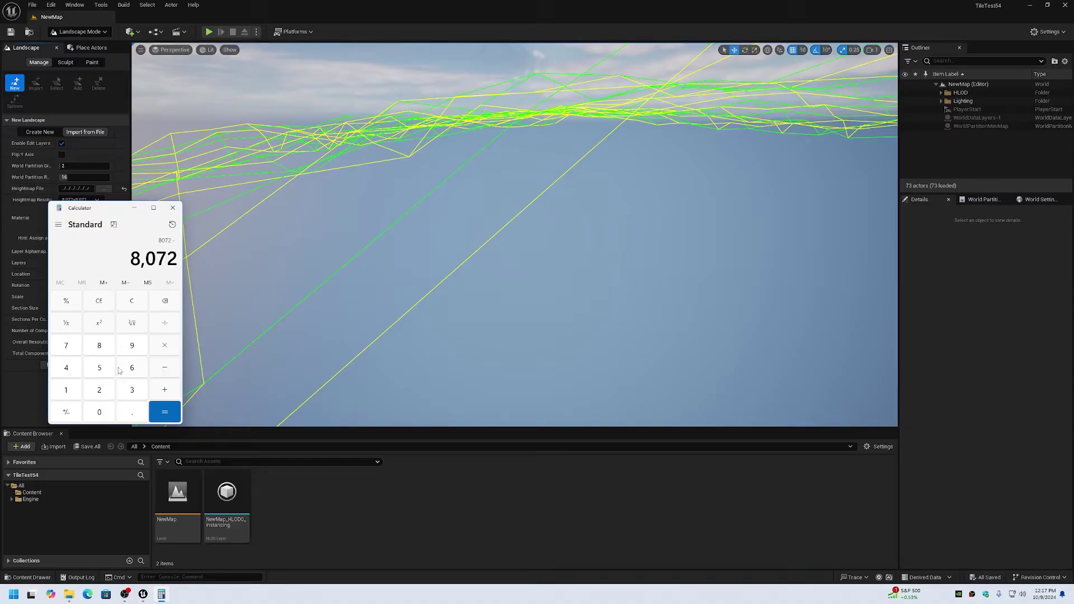
left_click(68, 347)
left_click(151, 408)
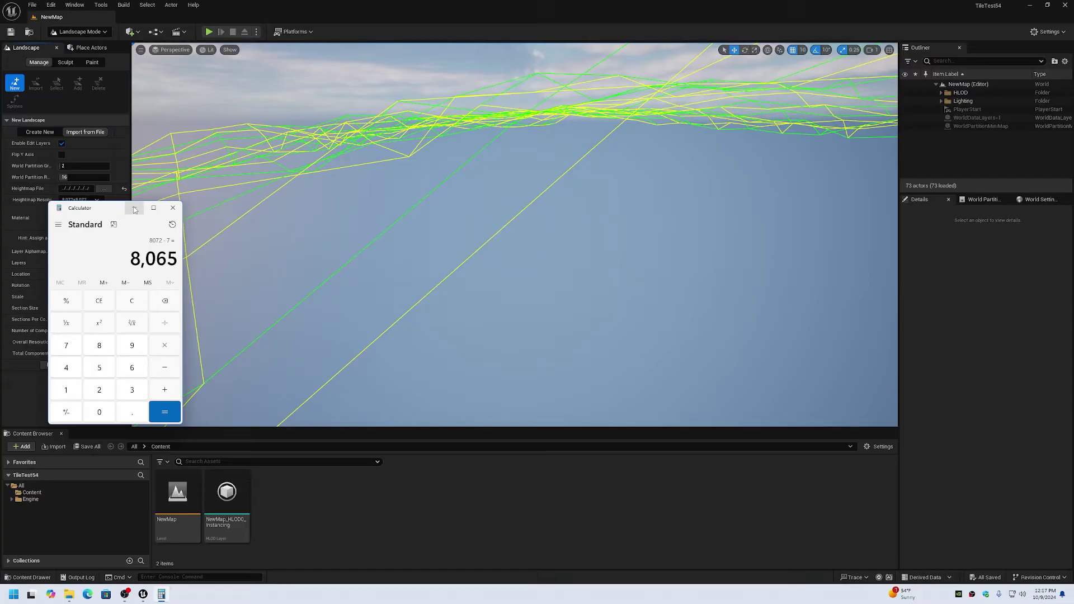
Minimize Calculator and orbit the Perspective viewport around the wireframe landscape
left_click(134, 209)
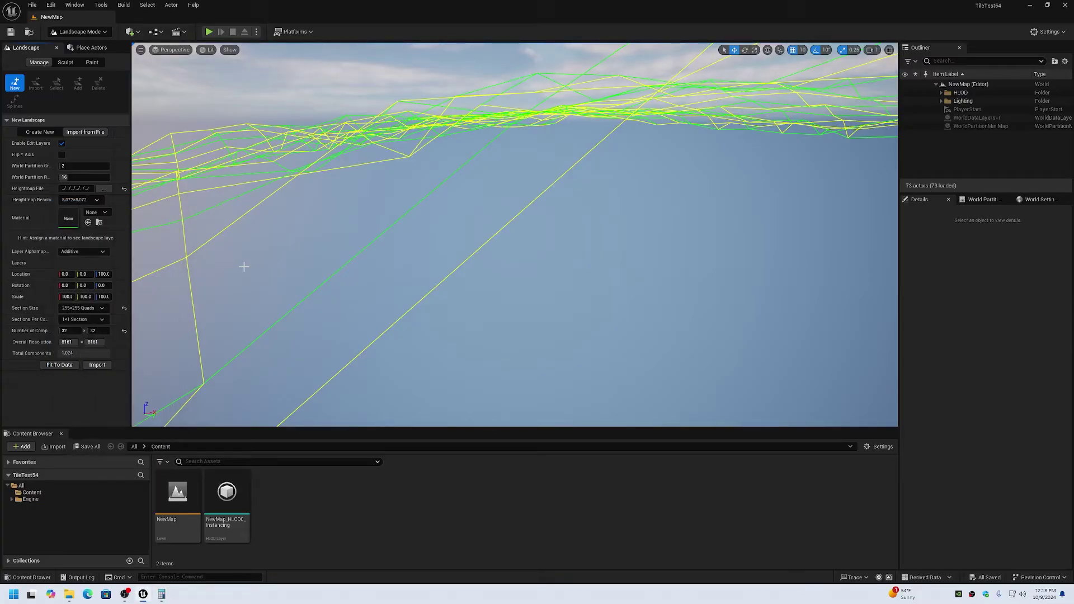
right_click_drag(244, 266, 259, 254)
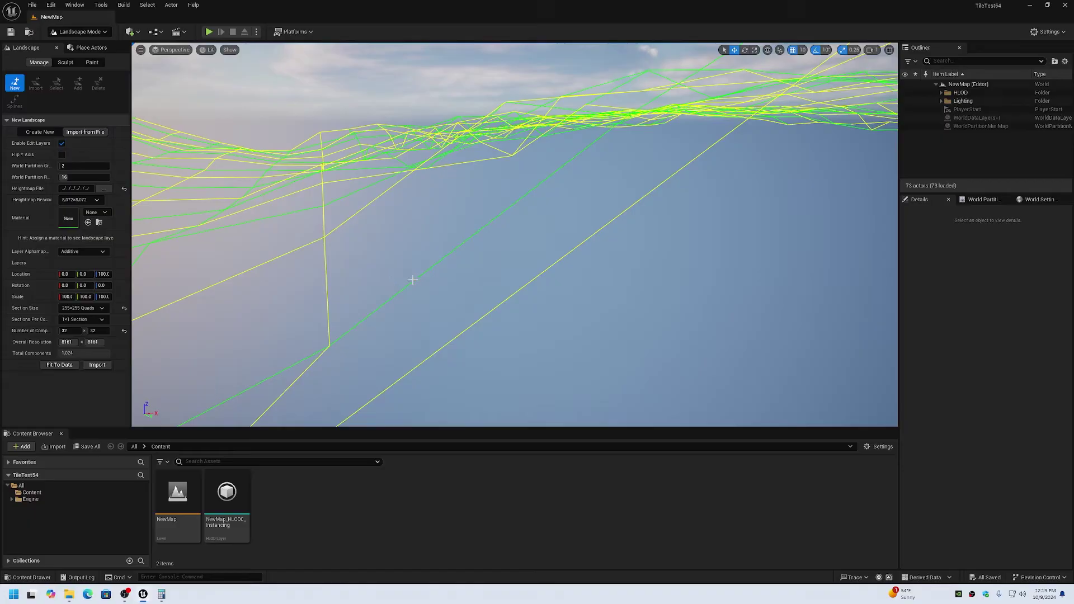
right_click_drag(386, 286, 297, 283)
right_click_drag(387, 283, 359, 281)
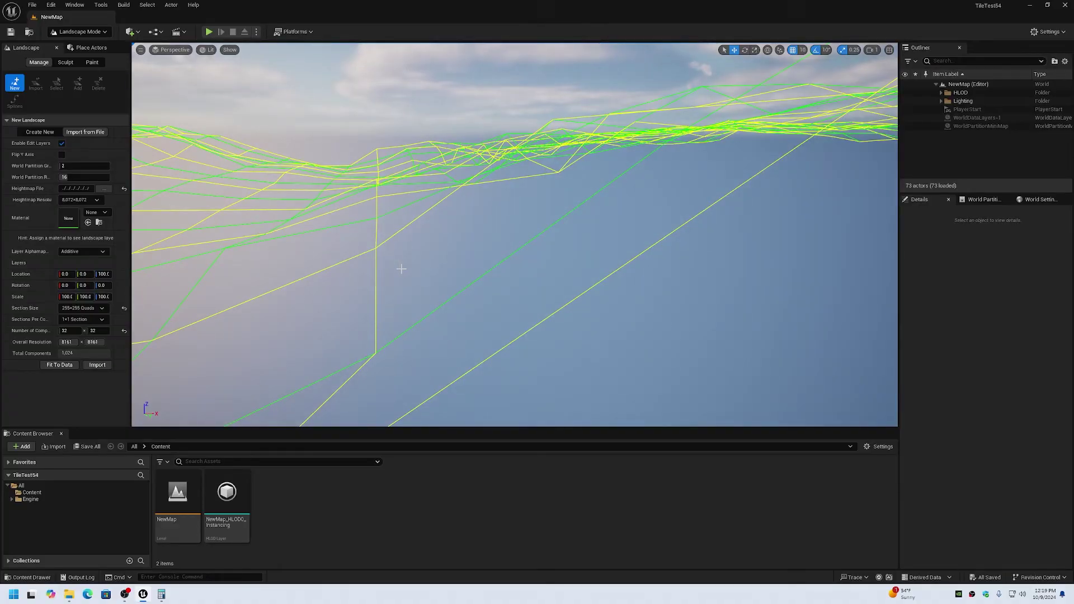
right_click_drag(434, 281, 425, 289)
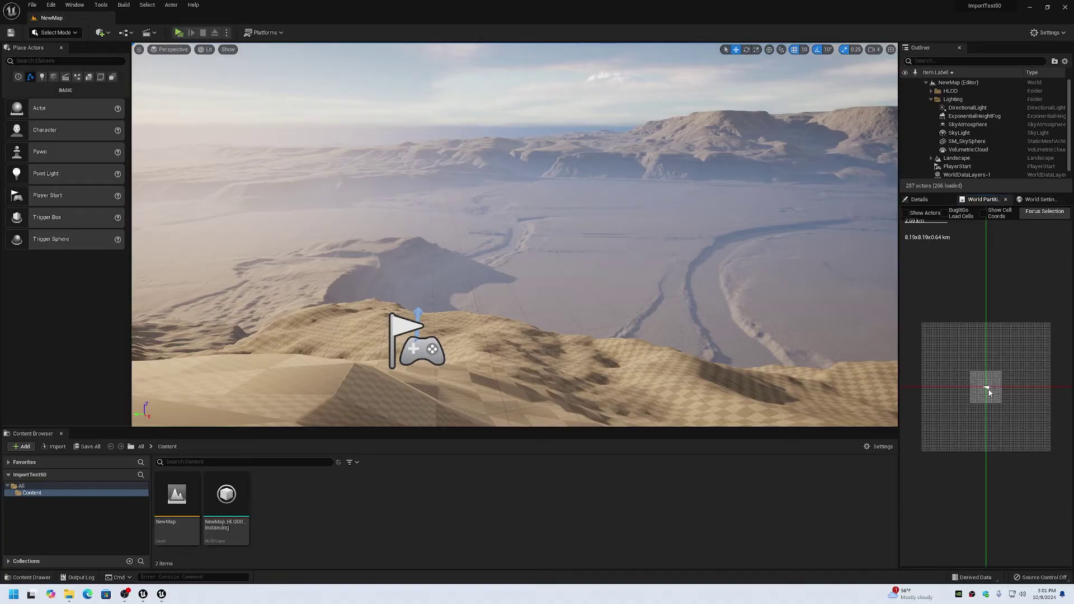
Zoom the World Partition minimap in on the landscape tile, then back out slightly
scroll(989, 390, "up", 5)
scroll(989, 393, "up", 3)
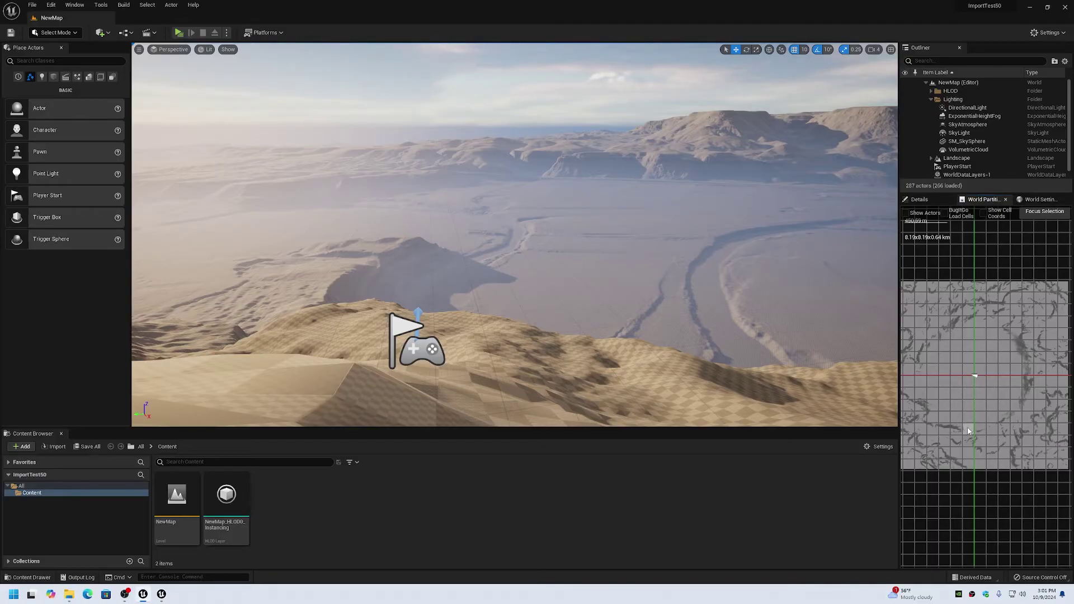
scroll(970, 386, "down", 2)
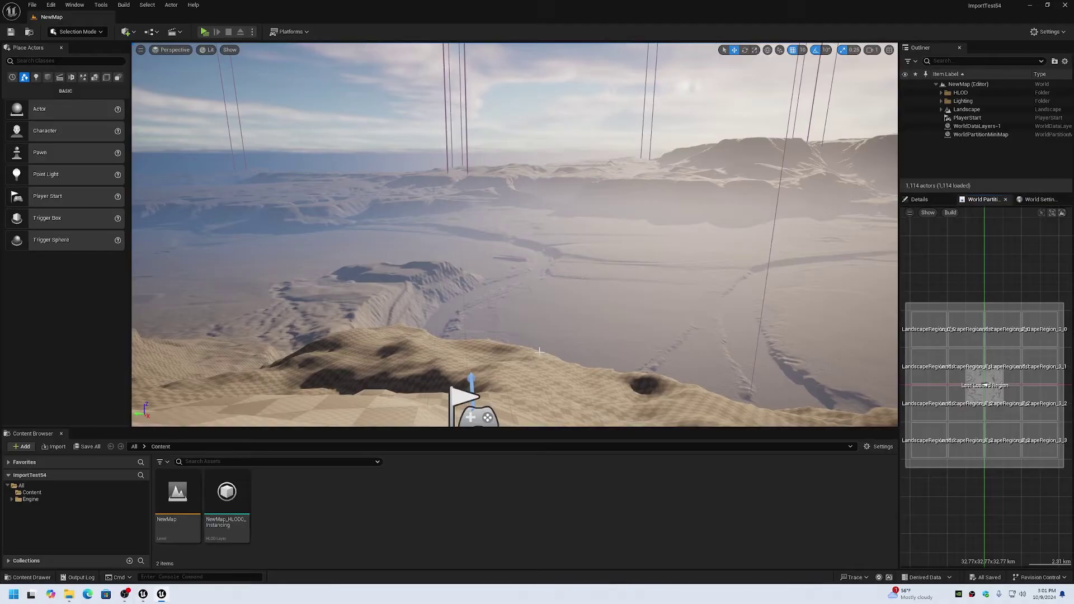
Fly over the terrain and select LandscapeRegion_0_3 and LandscapeRegion_0_2, dismissing the load menu
right_click_drag(541, 352, 559, 327)
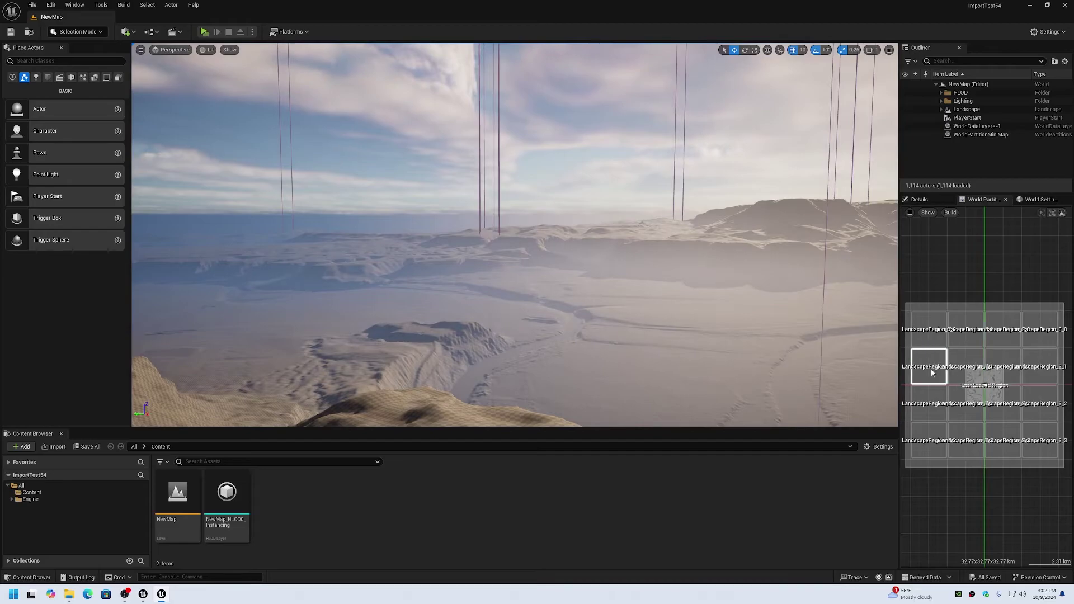
left_click(930, 439)
left_click(934, 406)
right_click(934, 407)
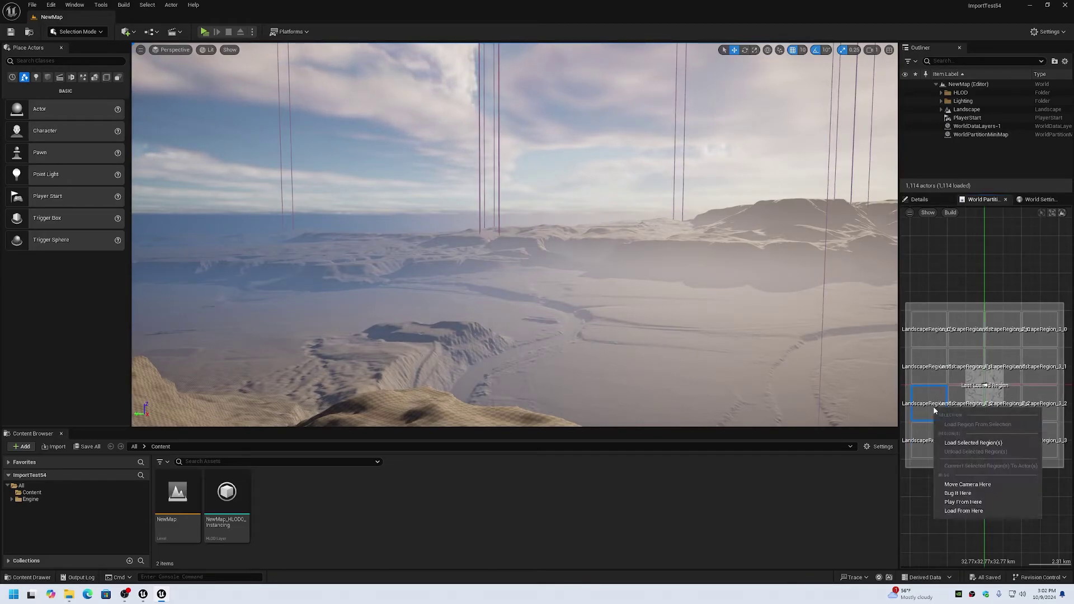
left_click(930, 366)
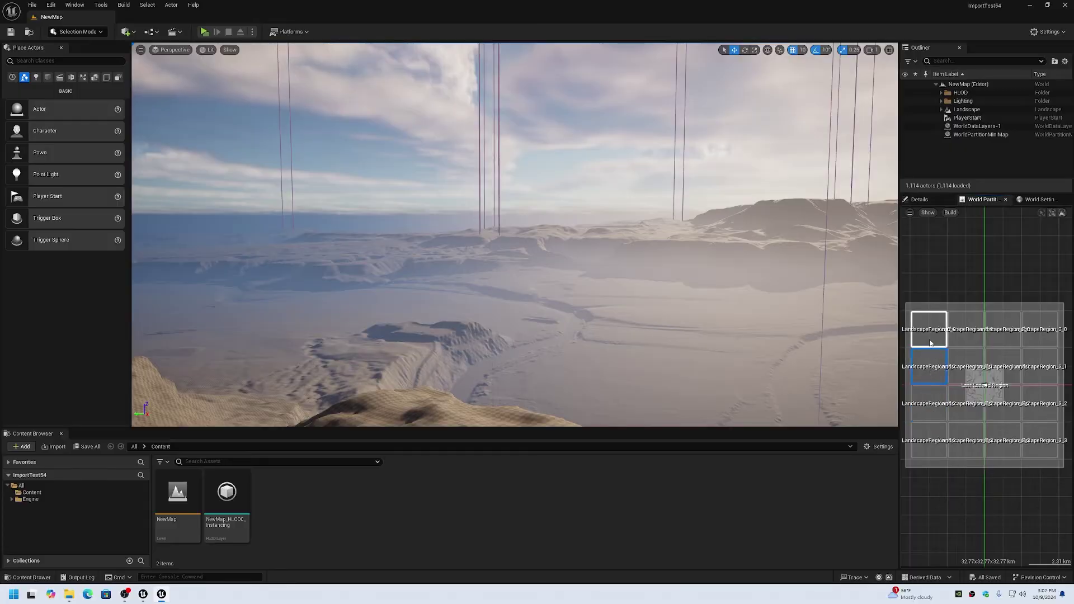
Select regions LandscapeRegion_0_0, 1_0 and 2_0, ending back on LandscapeRegion_0_0
left_click(930, 333)
left_click(972, 344)
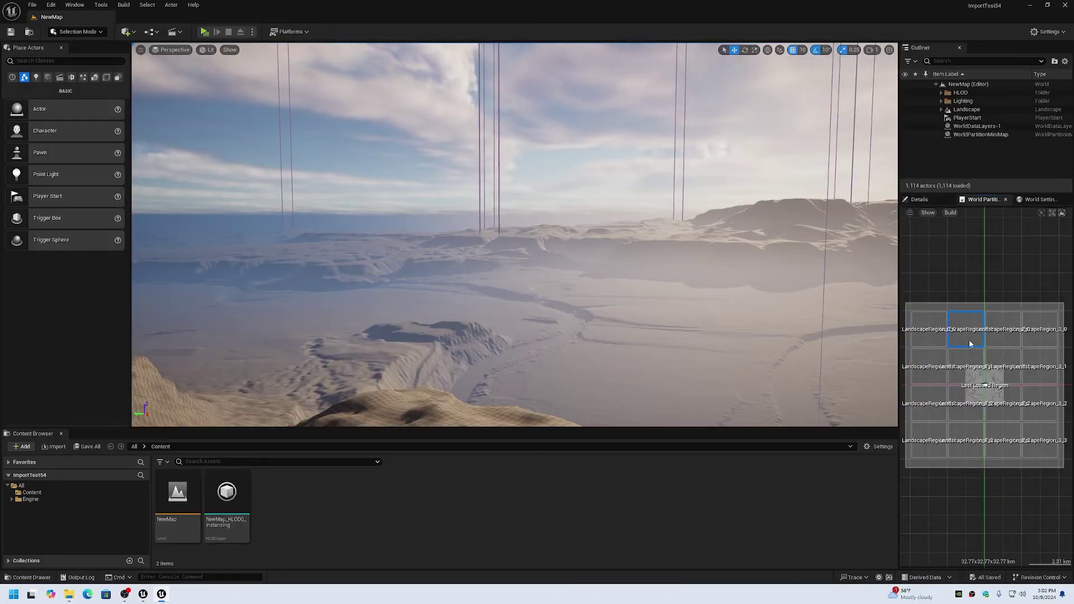
left_click(1006, 344)
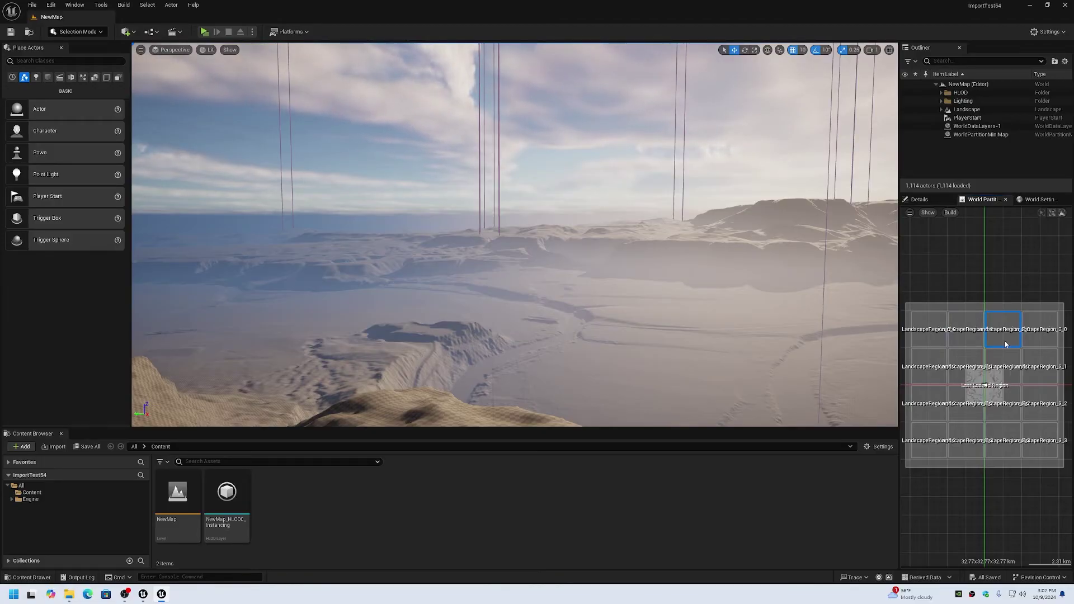
left_click(931, 323)
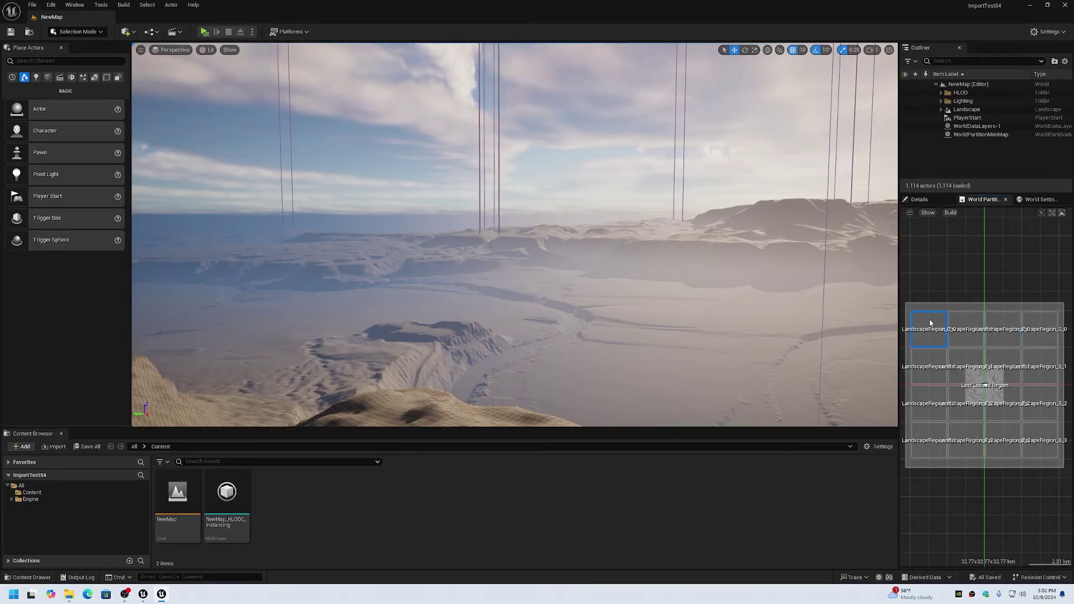
left_click(99, 31)
Switch to Landscape mode and show its Import from File settings
left_click(91, 54)
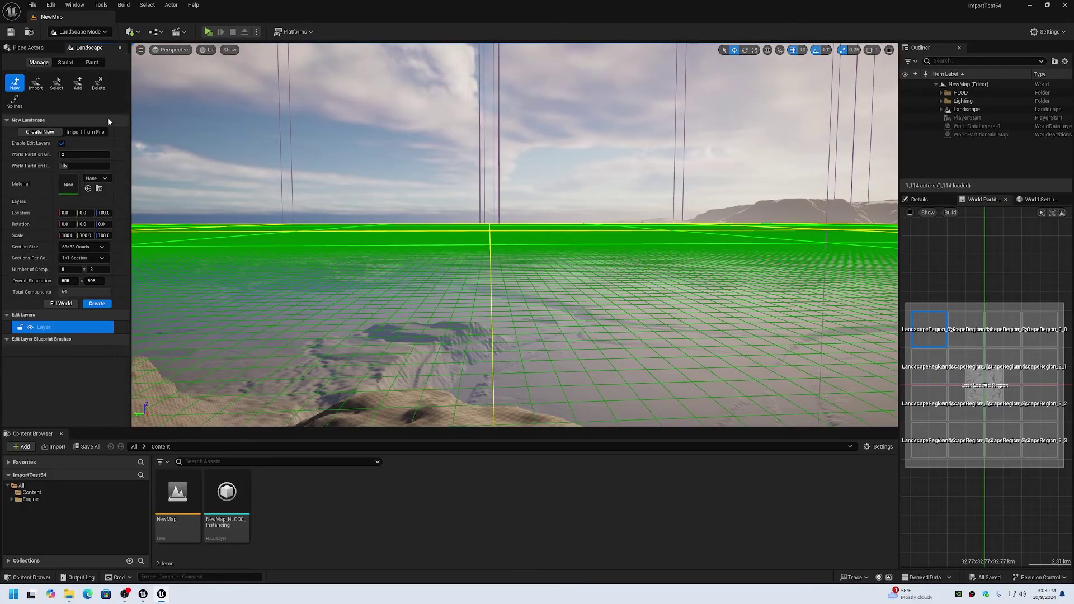
left_click(85, 132)
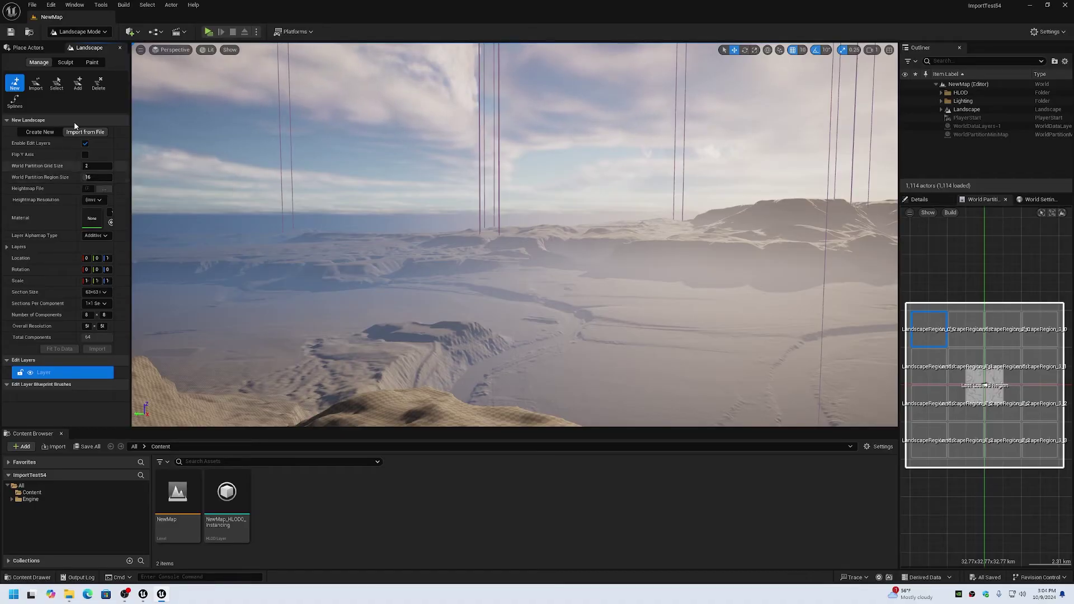
Switch back to Selection mode and jump the camera to LandscapeRegion_0_2 via the minimap
left_click(105, 33)
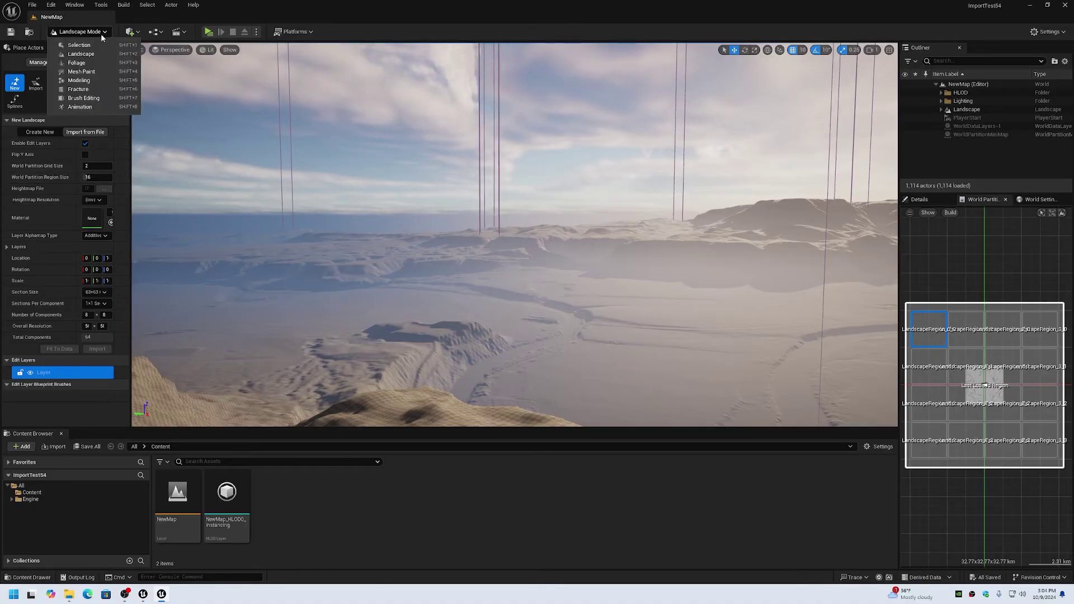
left_click(73, 44)
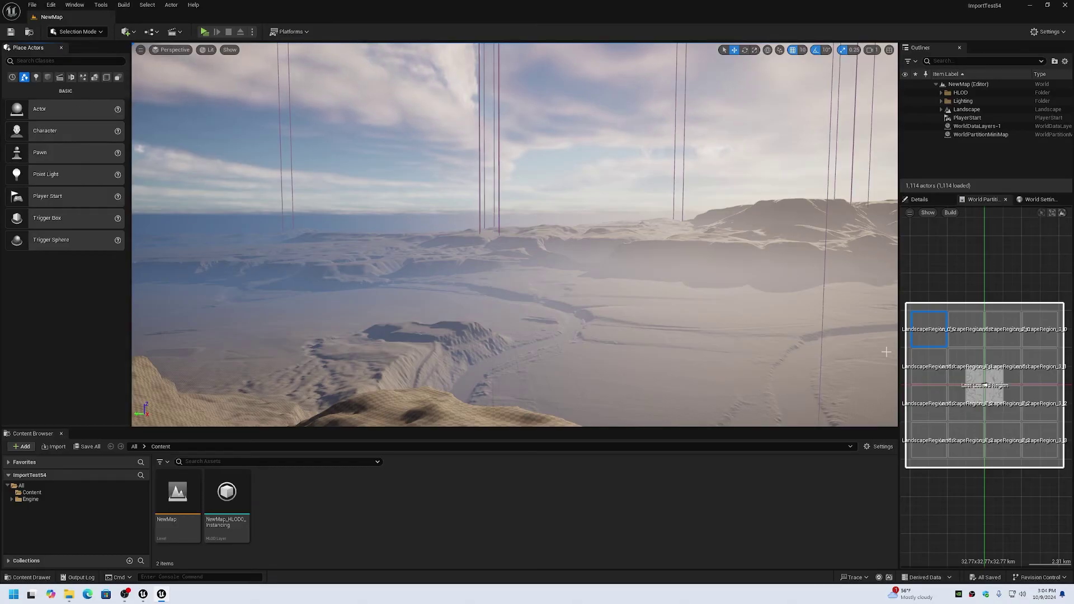
left_click(962, 344)
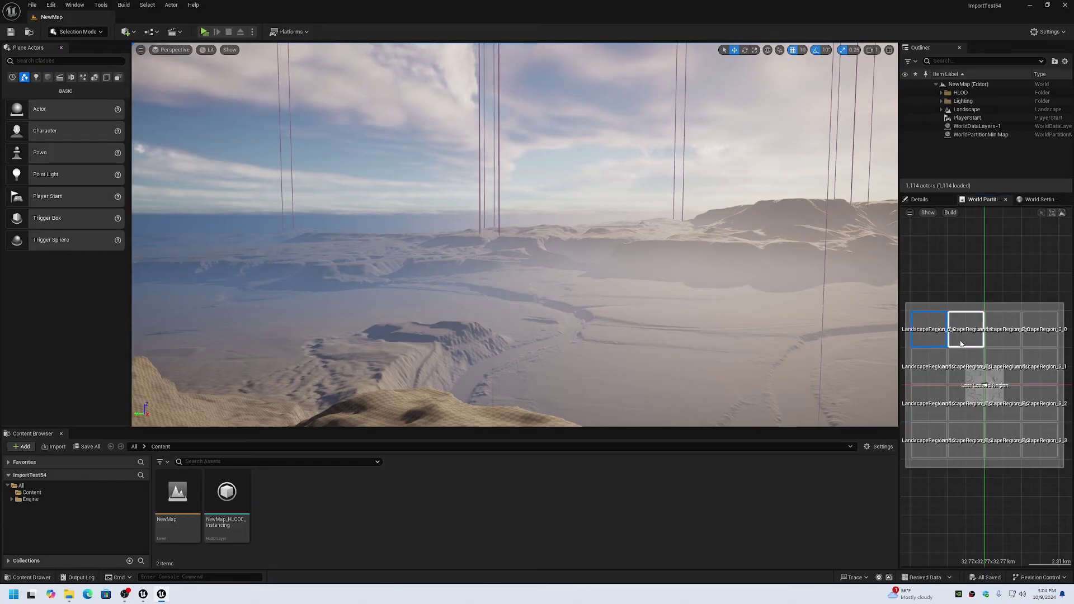
left_click(931, 341)
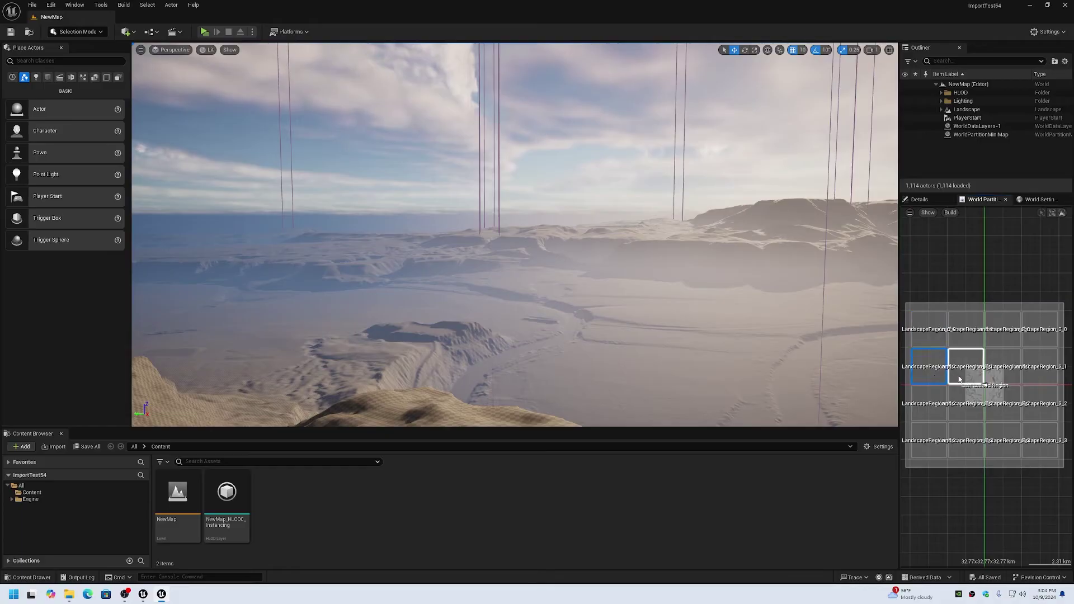
left_click(967, 367)
double_click(934, 412)
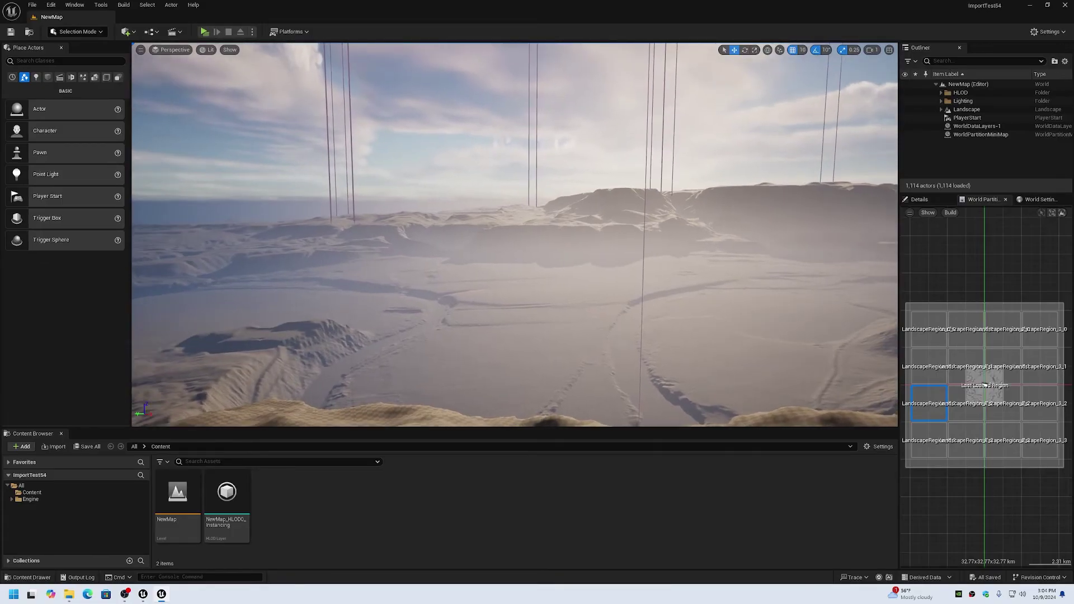
Expand the Landscape folder in the Outliner and select the LandscapeRegion_0_0 actor
left_click(942, 109)
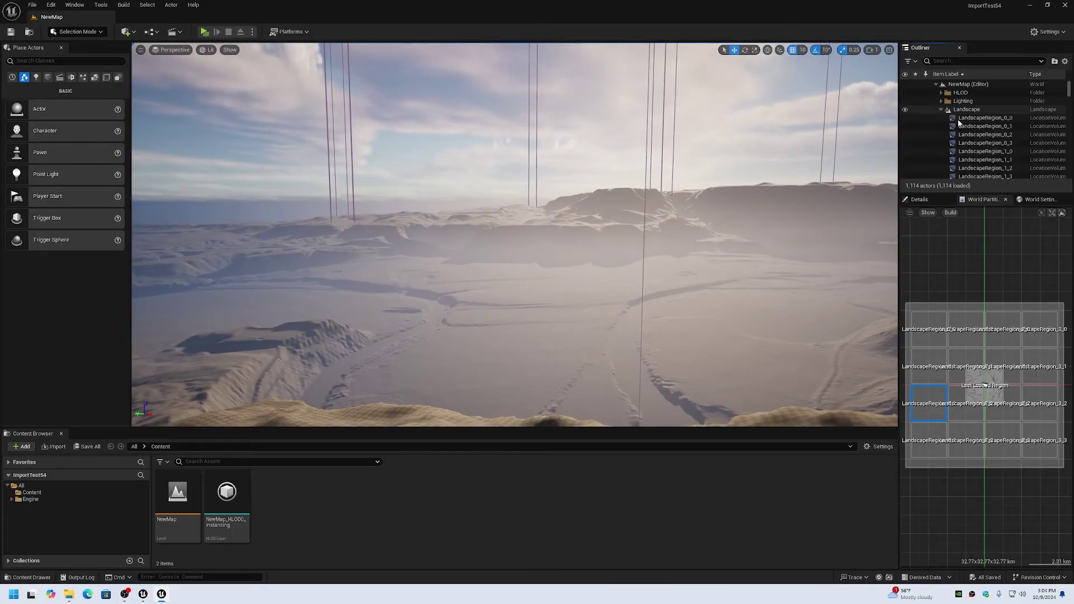
left_click(986, 119)
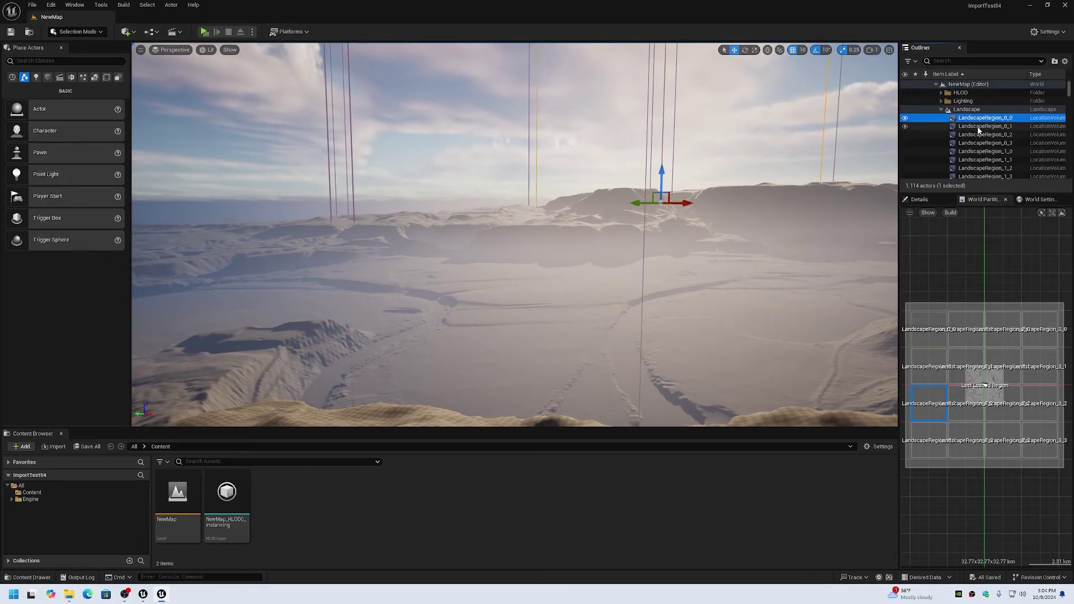
left_click(983, 126)
left_click(980, 135)
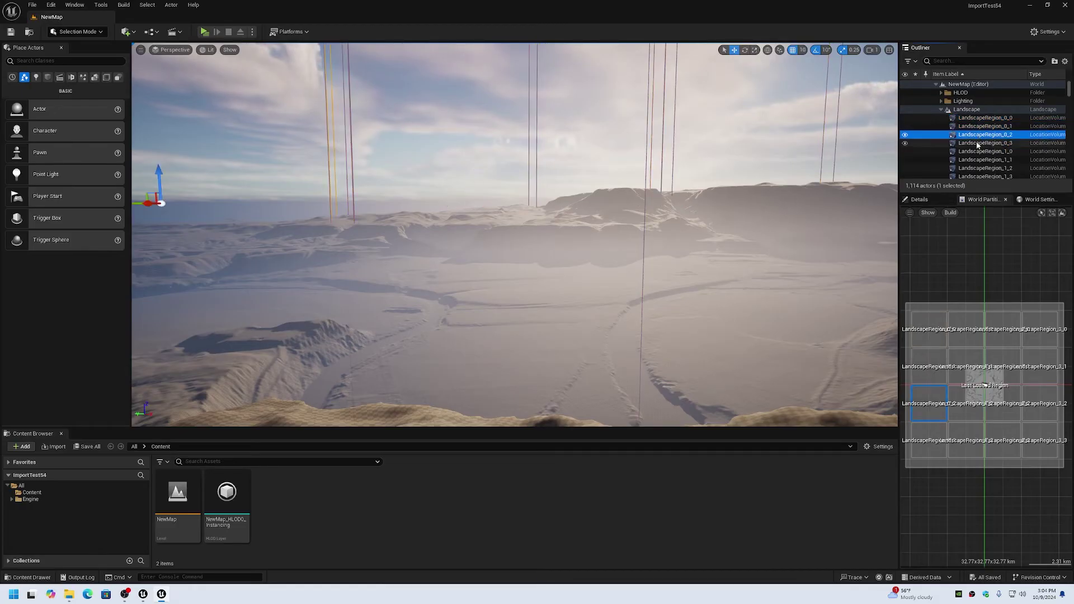
left_click(980, 143)
left_click(980, 135)
left_click(978, 118)
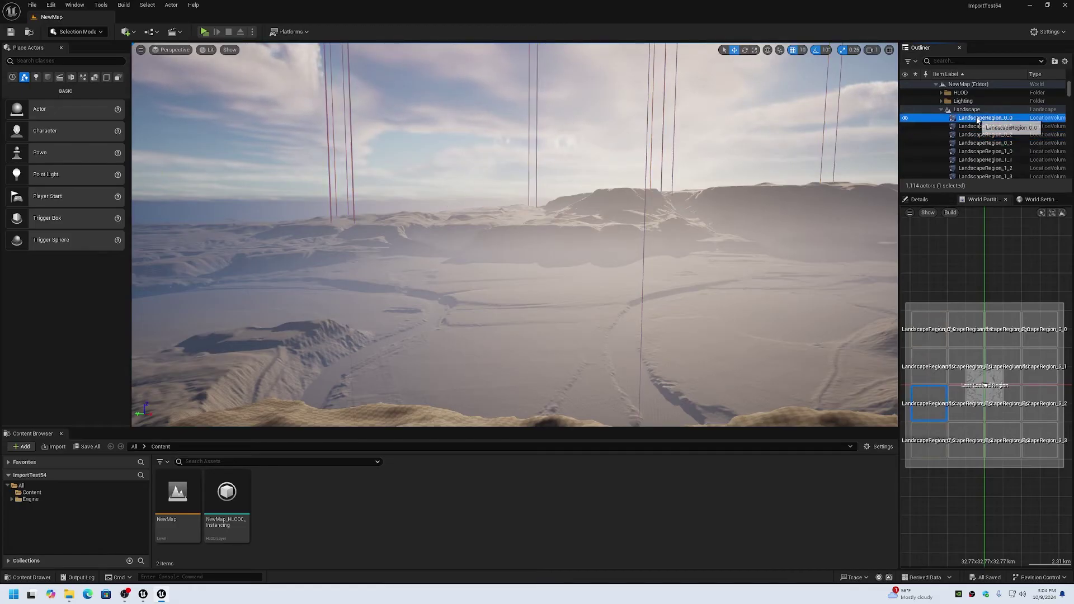
Toggle LandscapeRegion_0_0's visibility off and back on, then tilt the camera skyward
left_click(906, 119)
left_click(906, 119)
left_click(906, 120)
left_click(906, 119)
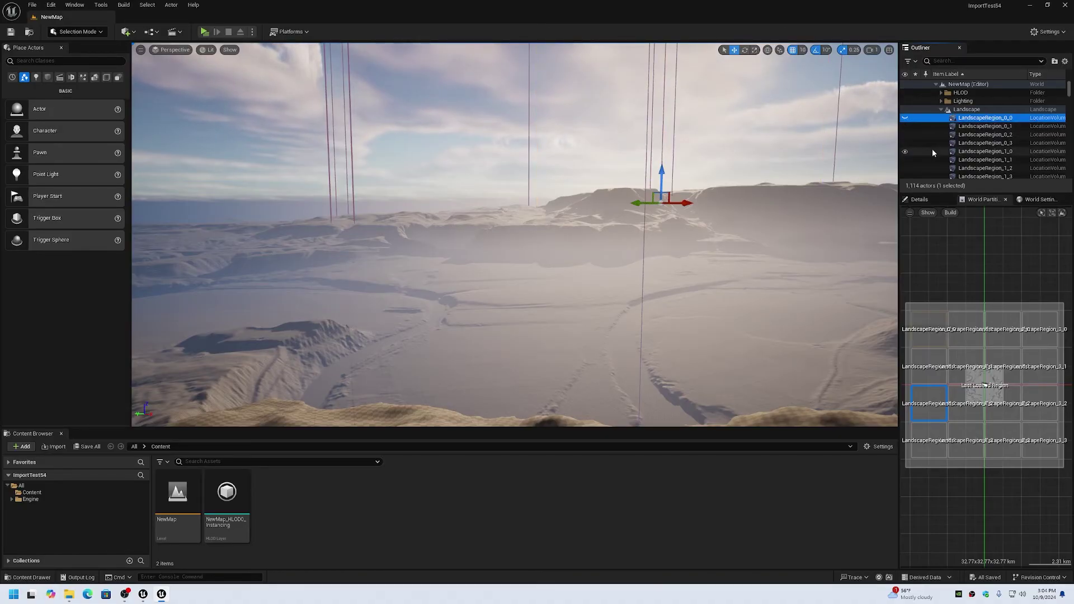
left_click(906, 119)
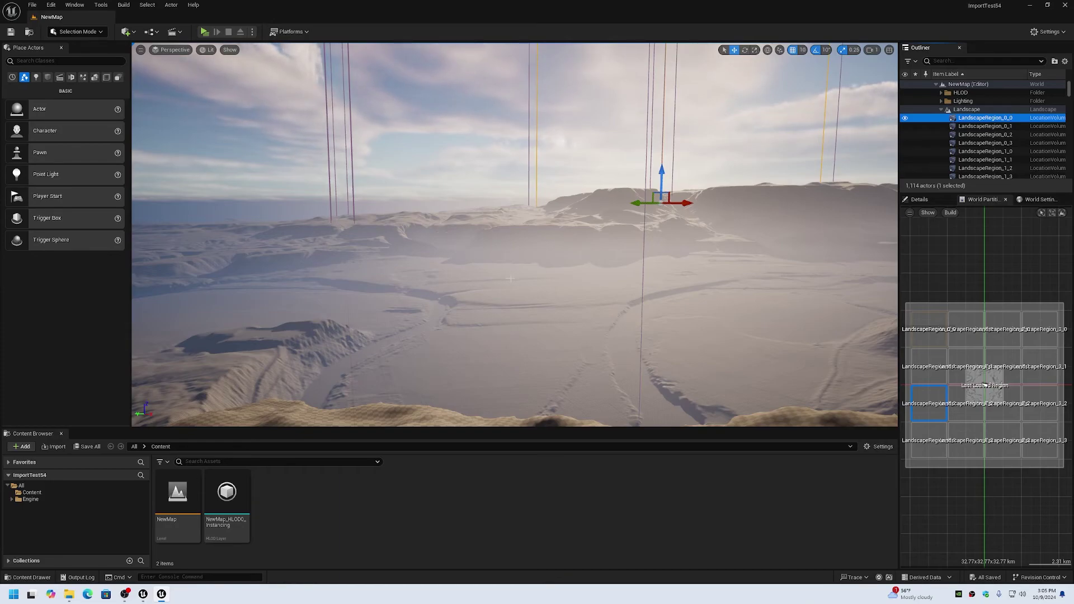
right_click_drag(504, 252, 469, 204)
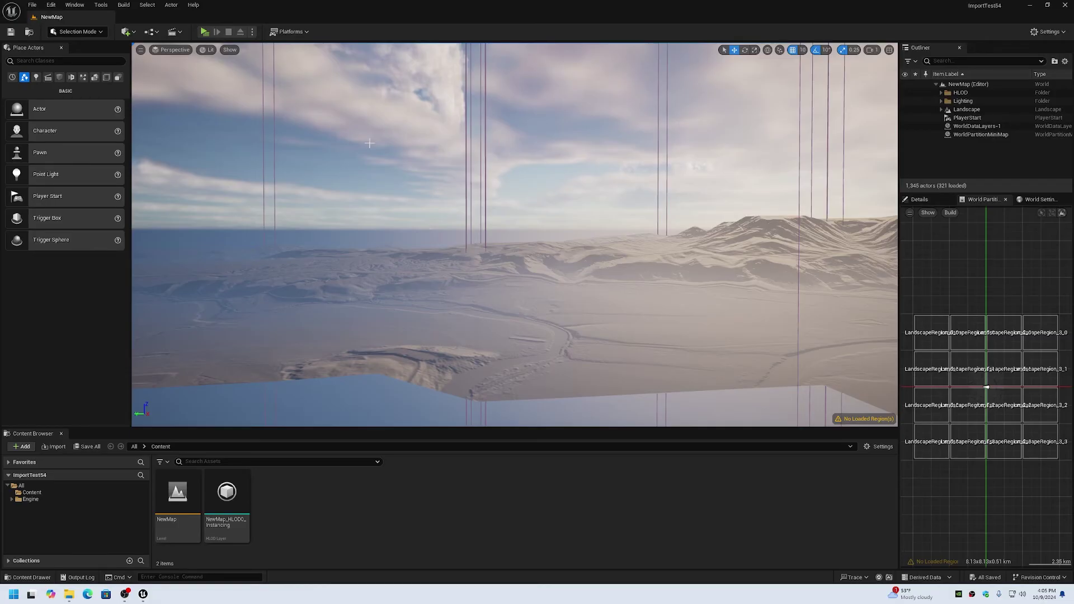
left_click(124, 4)
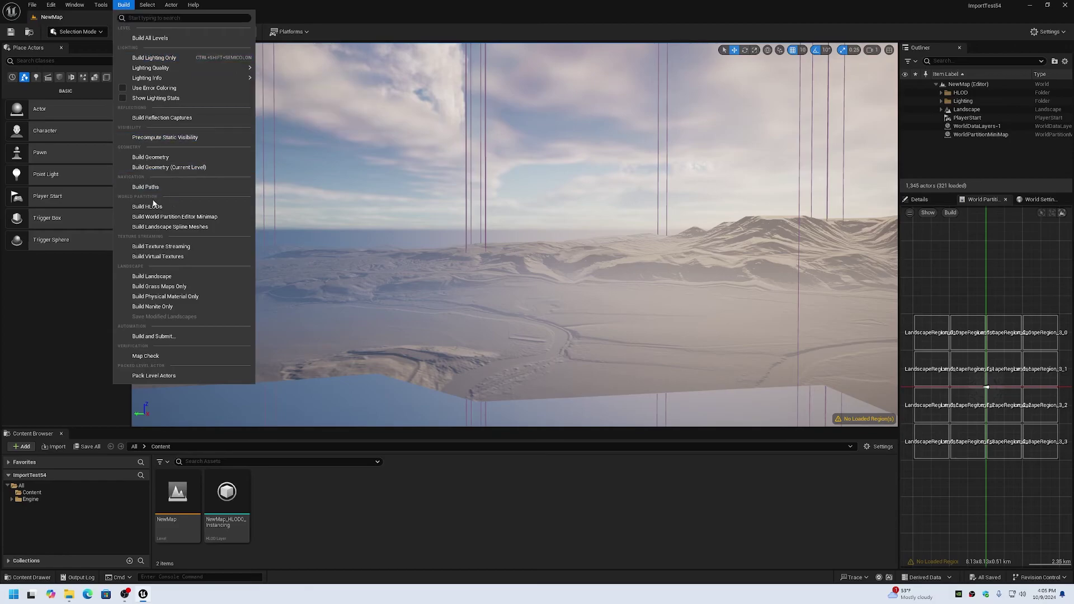
left_click(329, 4)
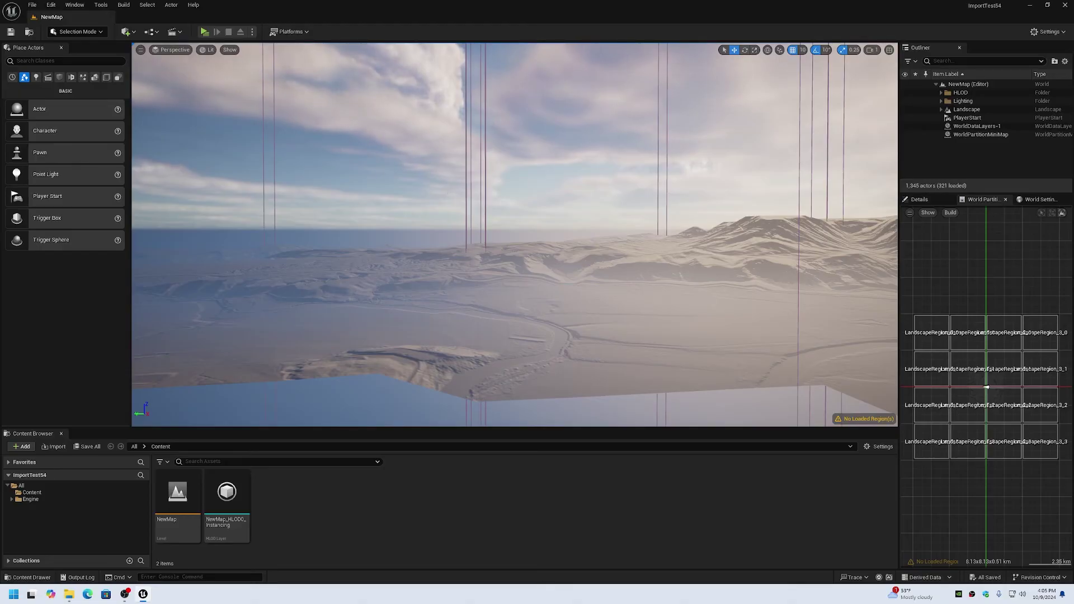
left_click(209, 49)
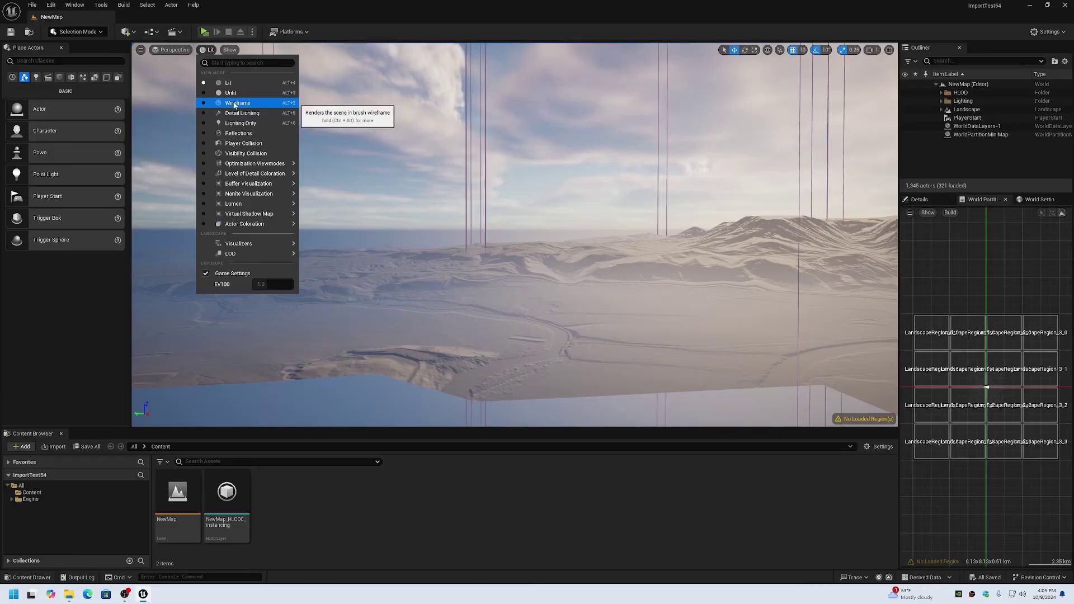
left_click(234, 104)
right_click_drag(423, 246, 423, 246)
left_click(221, 51)
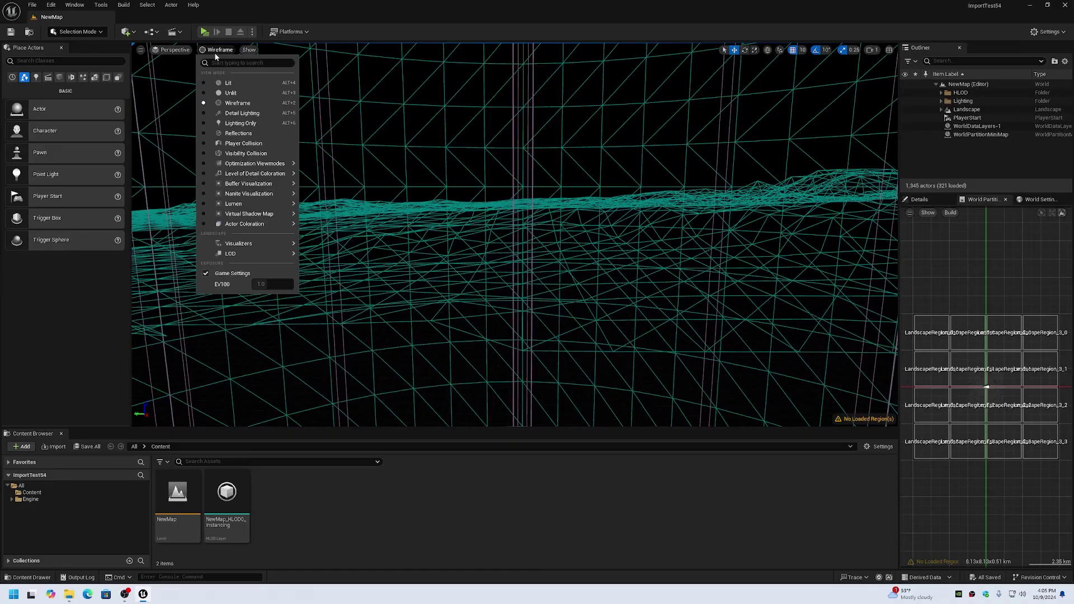
left_click(228, 83)
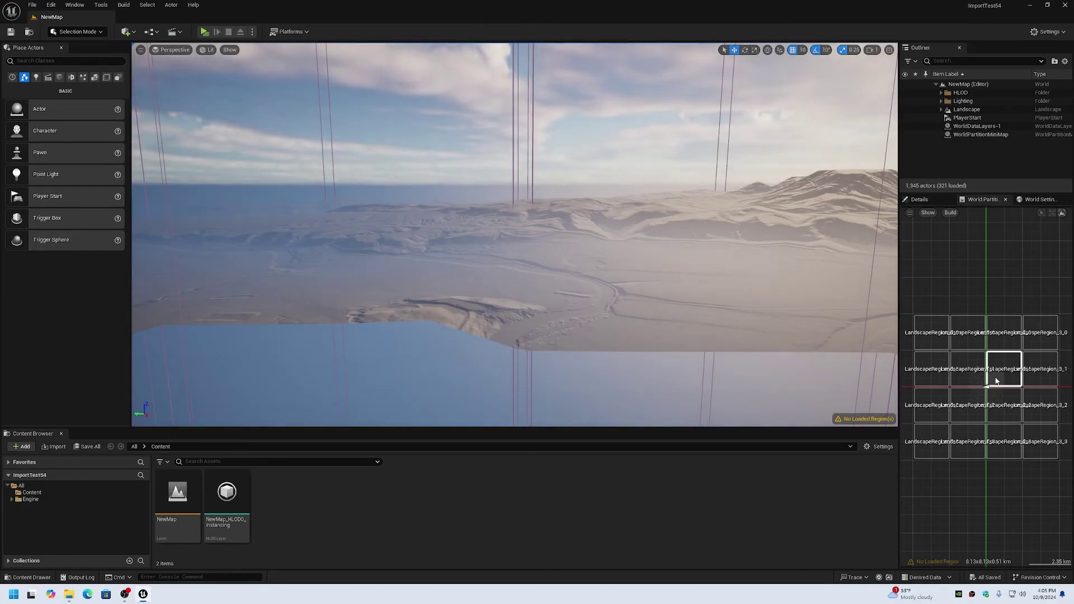
Load the first two central landscape regions from the minimap with Load Selected Region(s)
left_click(963, 373)
right_click(961, 373)
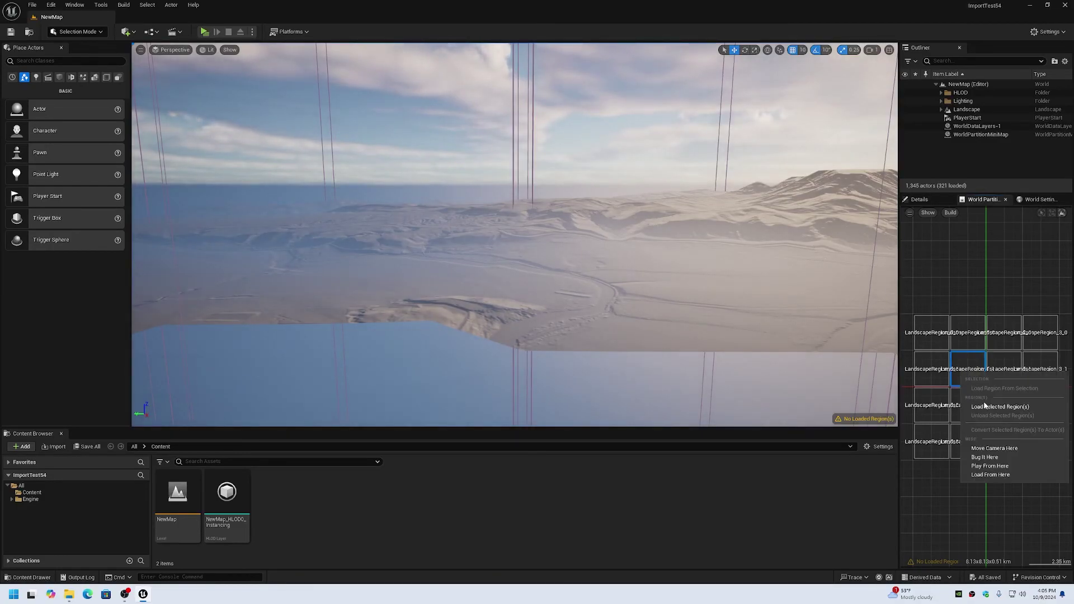
left_click(1001, 406)
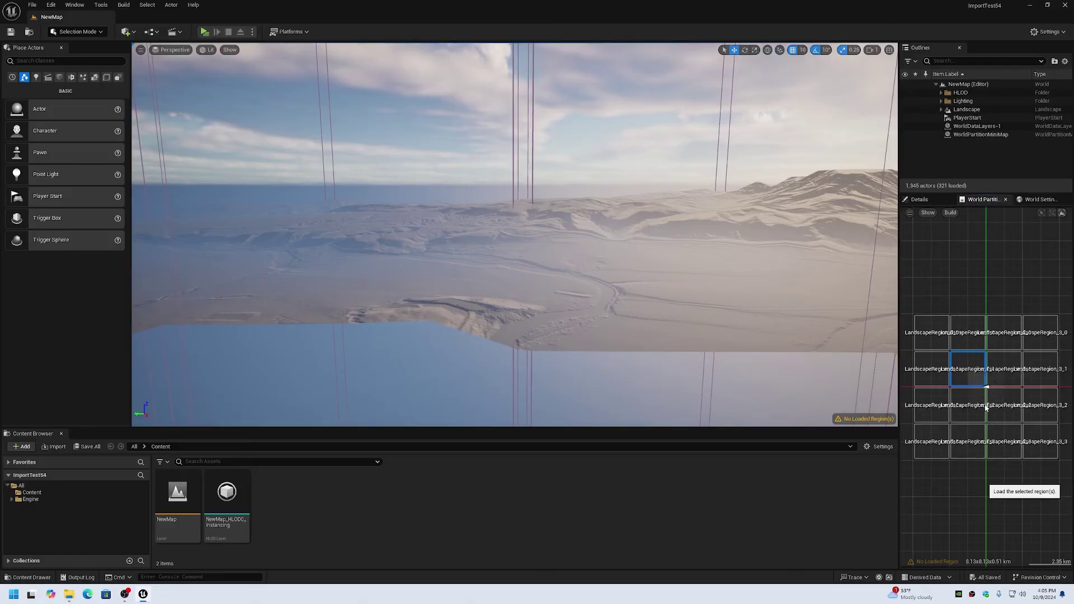
left_click_drag(1016, 384, 1016, 385)
right_click(1007, 383)
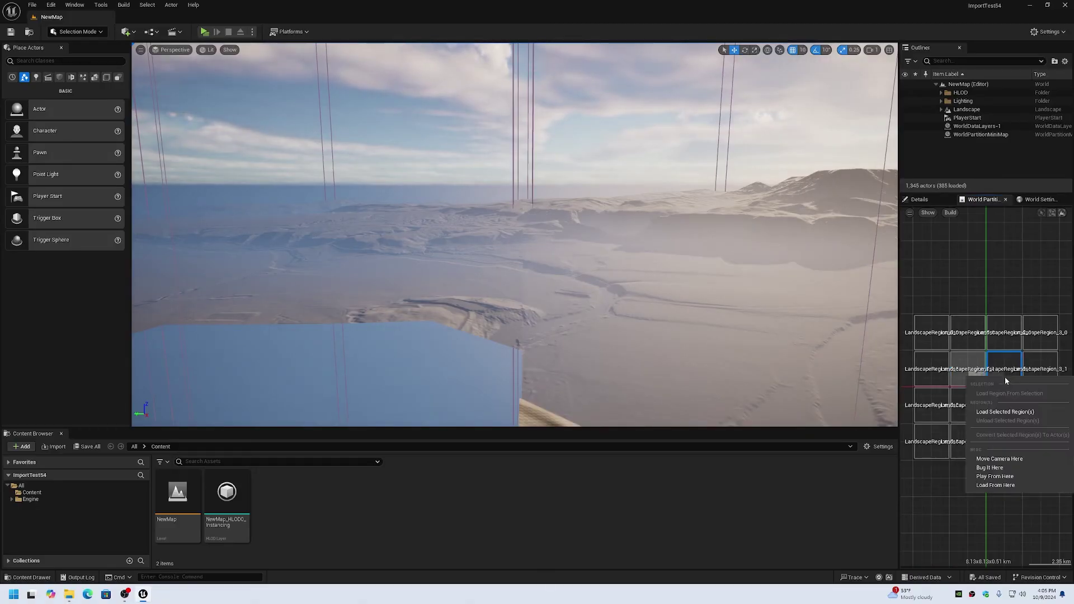
left_click(1009, 413)
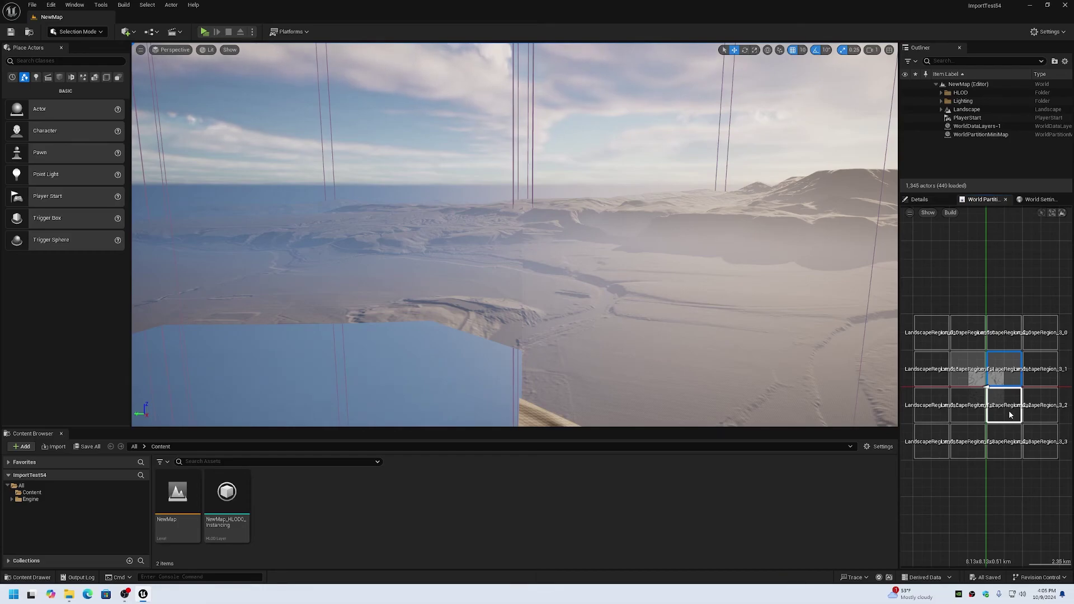
Load landscape regions 1_2 and 2_2 from the minimap
left_click(968, 404)
right_click(967, 400)
left_click(988, 436)
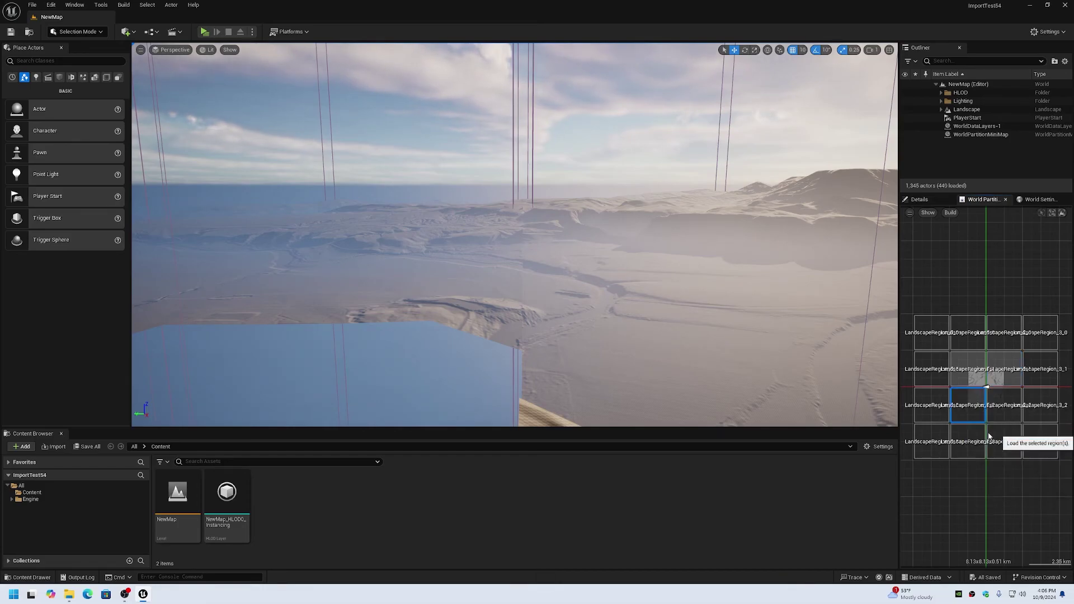
left_click(1006, 399)
right_click(1006, 401)
left_click(1006, 433)
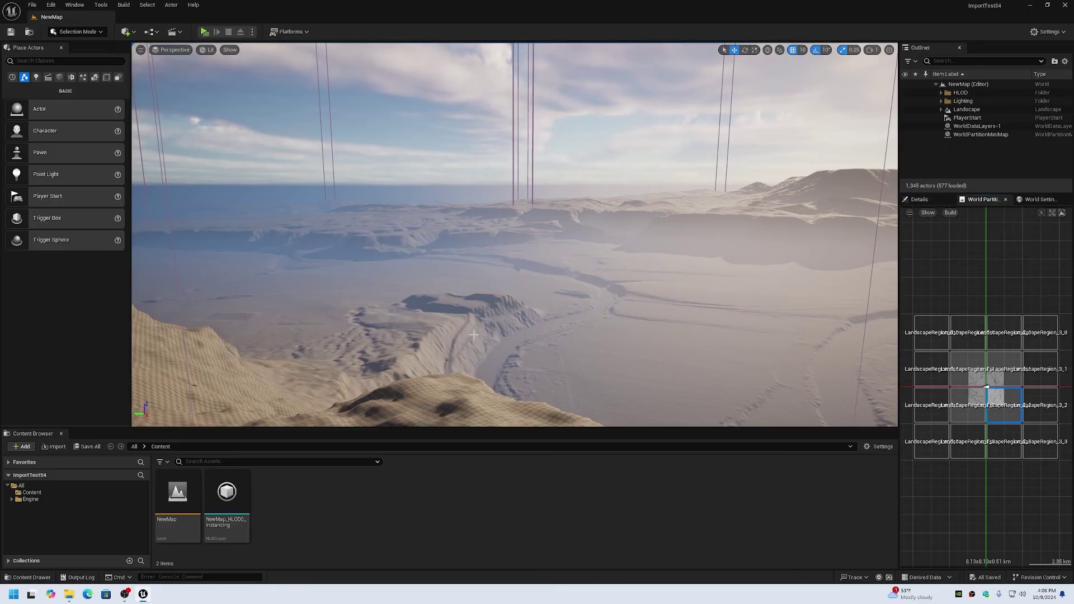
Set the viewport to Wireframe and fly over the loaded terrain toward the HLOD proxy meshes
left_click(207, 49)
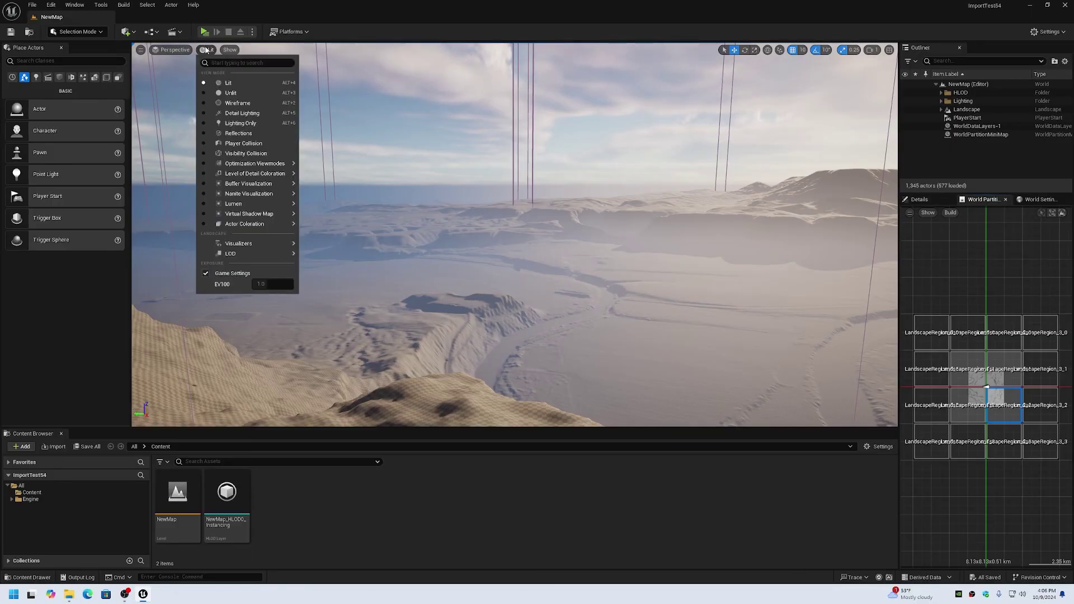
left_click(232, 103)
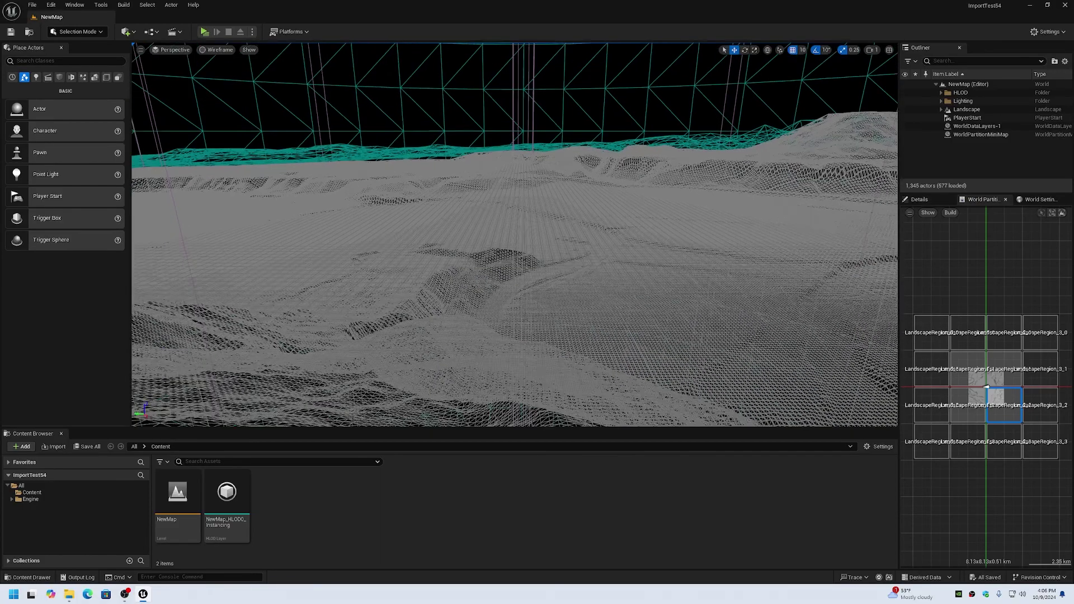
right_click_drag(515, 235, 469, 246)
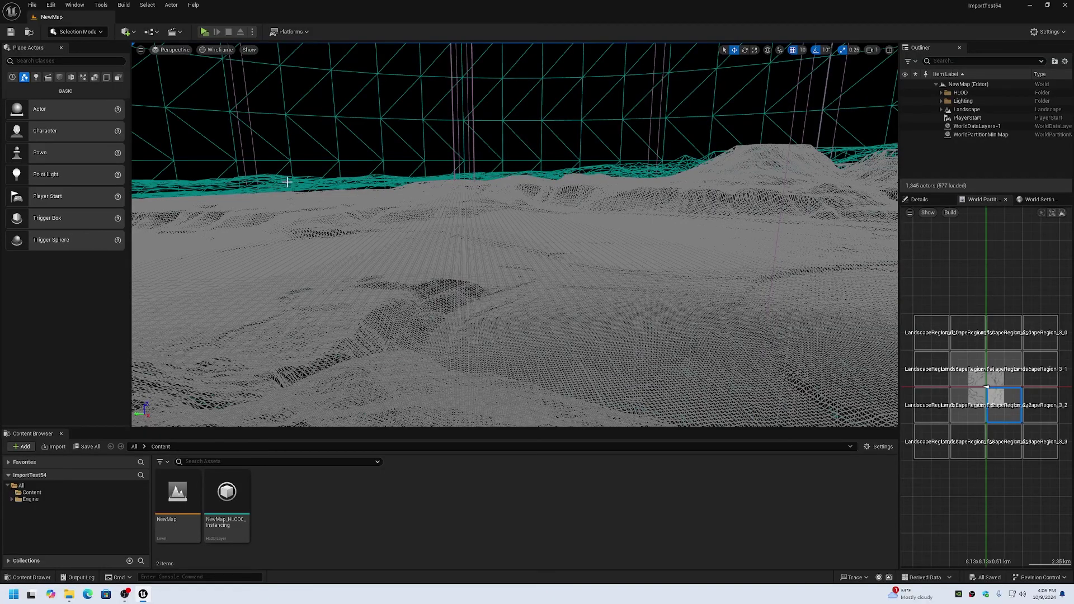
right_click_drag(504, 240, 482, 224)
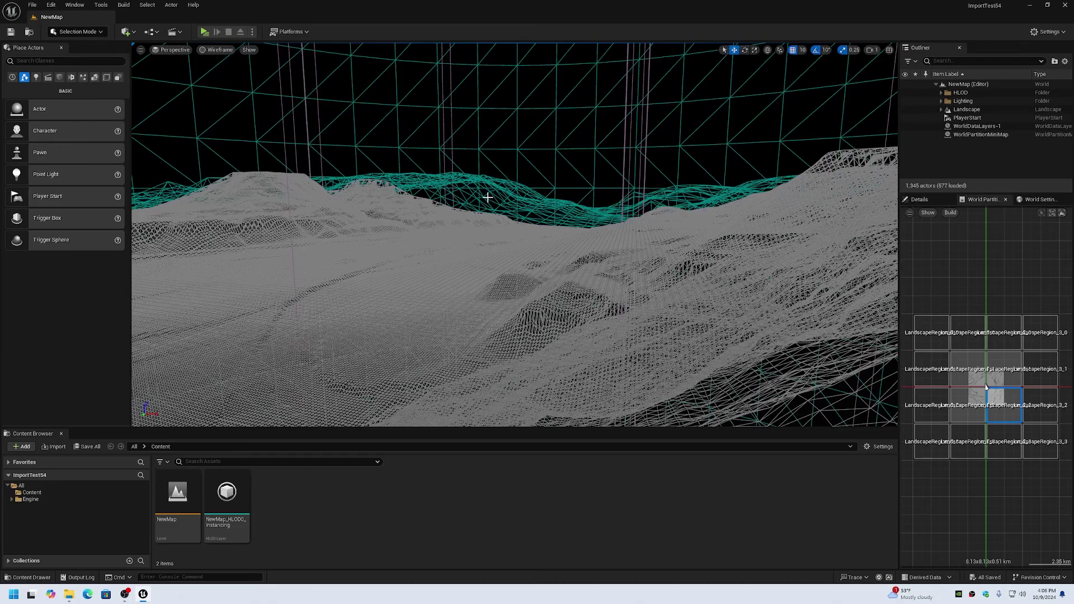
left_click_drag(486, 251, 425, 127)
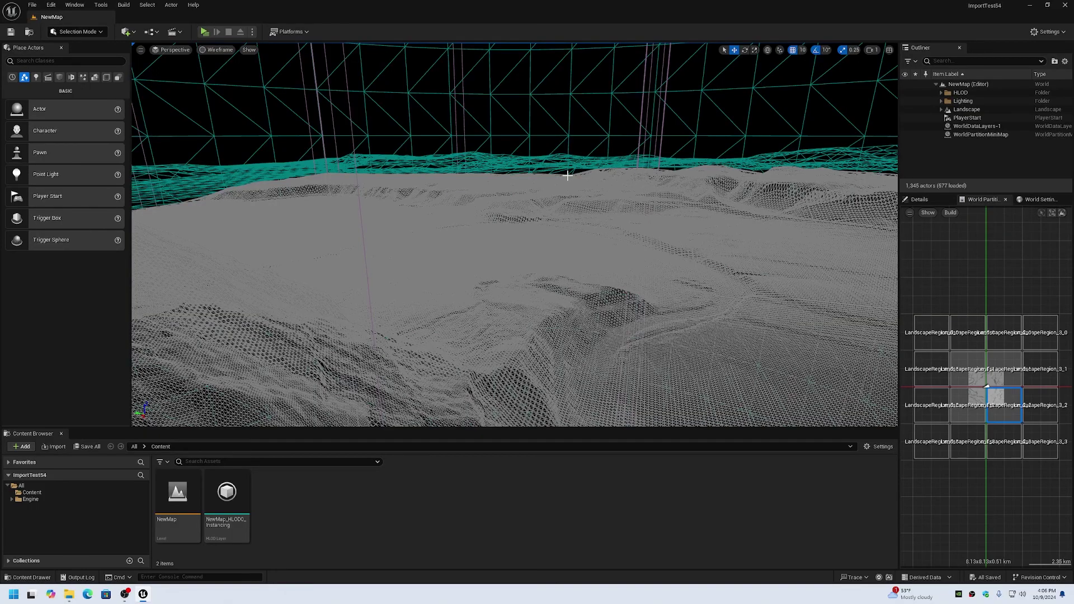
left_click_drag(527, 194, 461, 193)
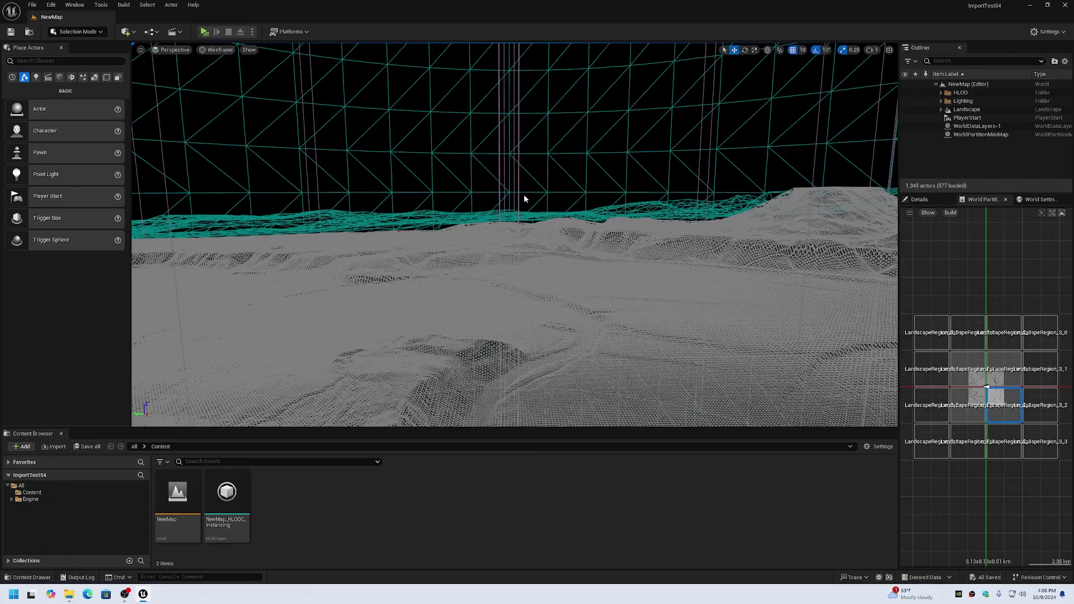
left_click_drag(524, 196, 467, 196)
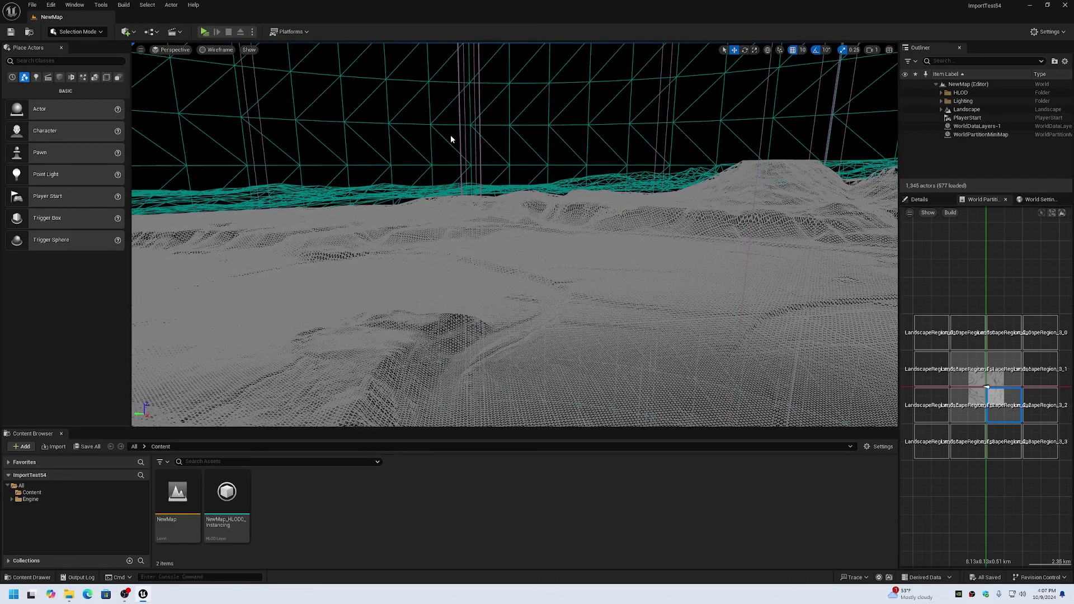